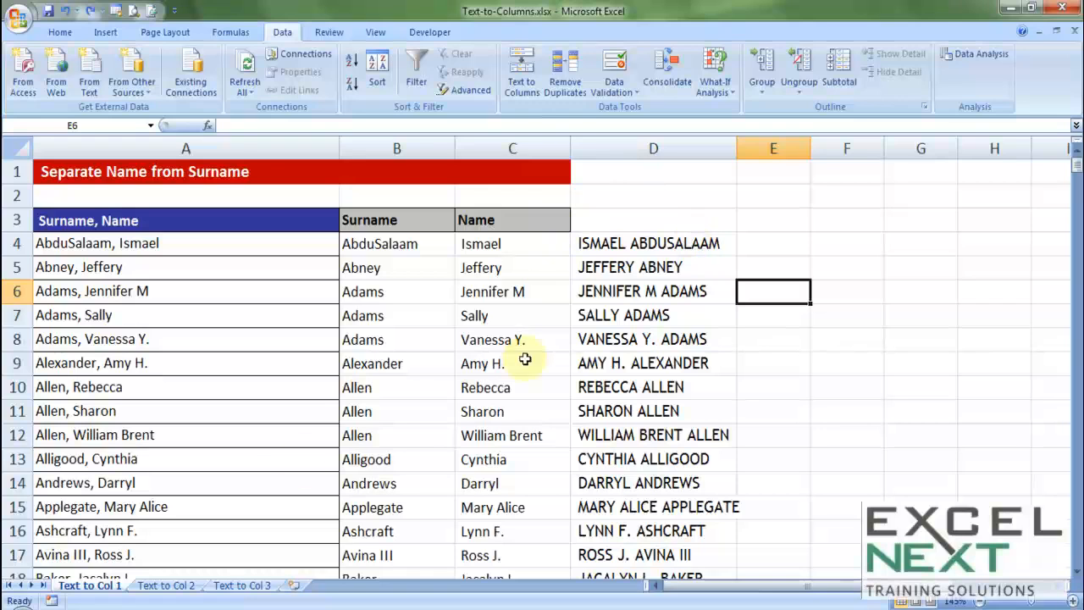
# Step: Switch to the Text to Col 2 sheet and select the fixed asset entries in column A
pyautogui.click(166, 585)
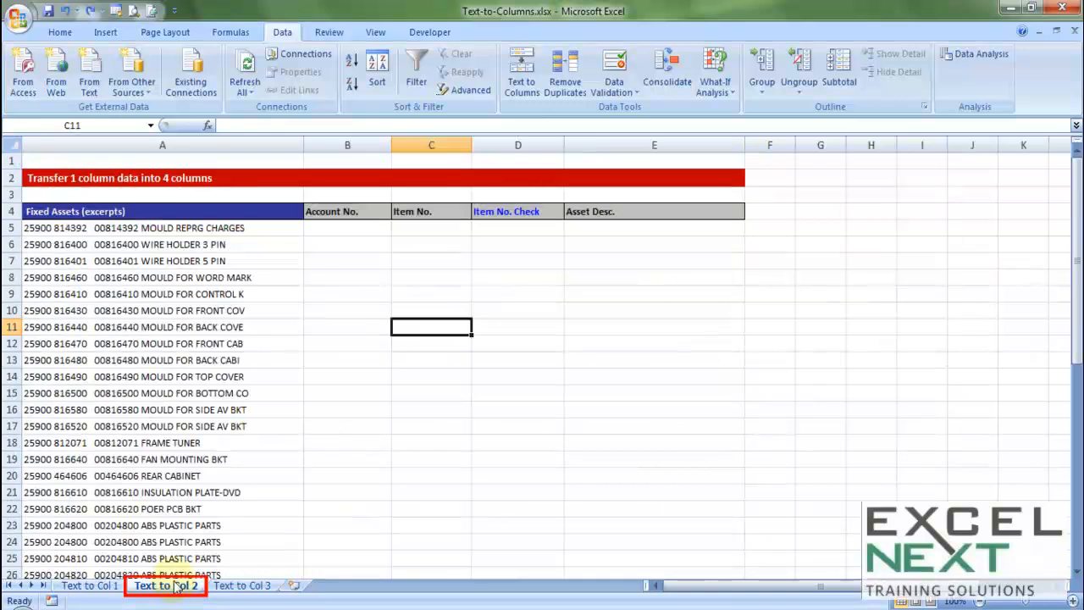
pyautogui.click(212, 268)
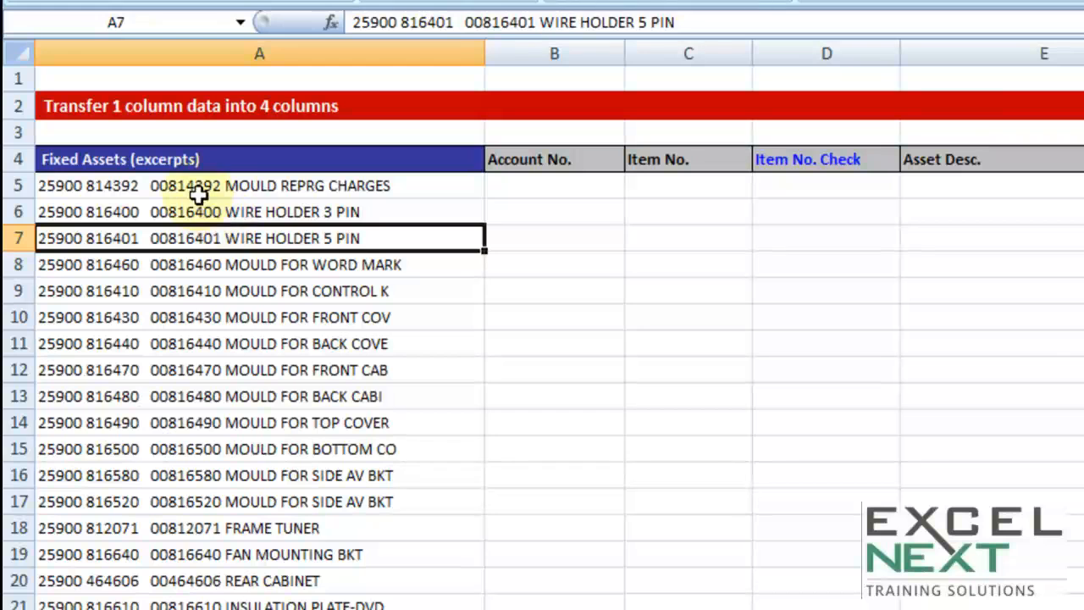
pyautogui.moveTo(195, 187); pyautogui.dragTo(211, 609)
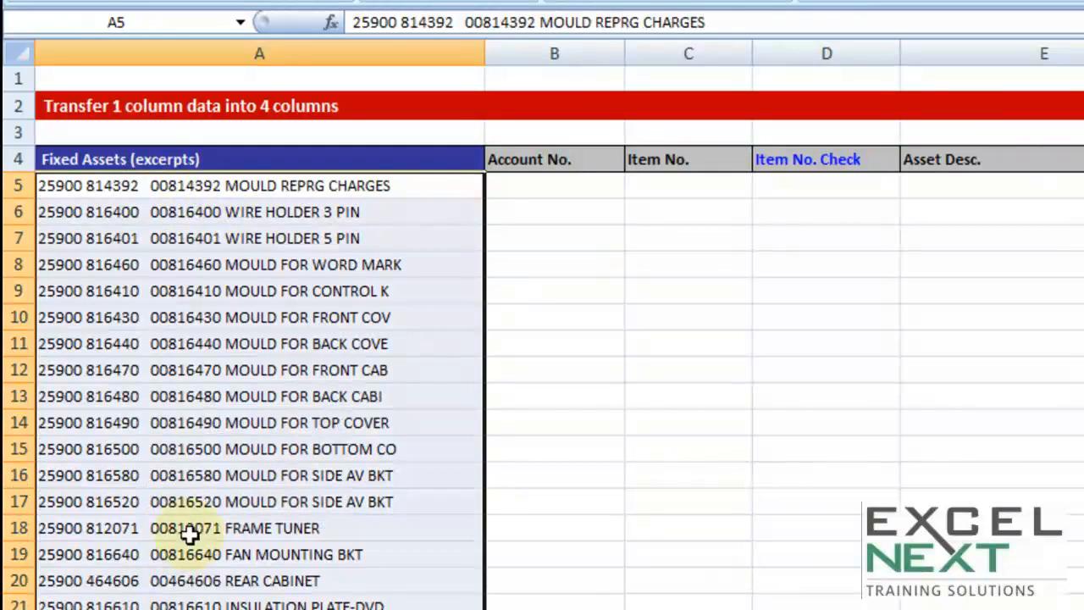
# Step: Examine the parts of the first fixed asset entry: account number, item number and description
pyautogui.click(199, 265)
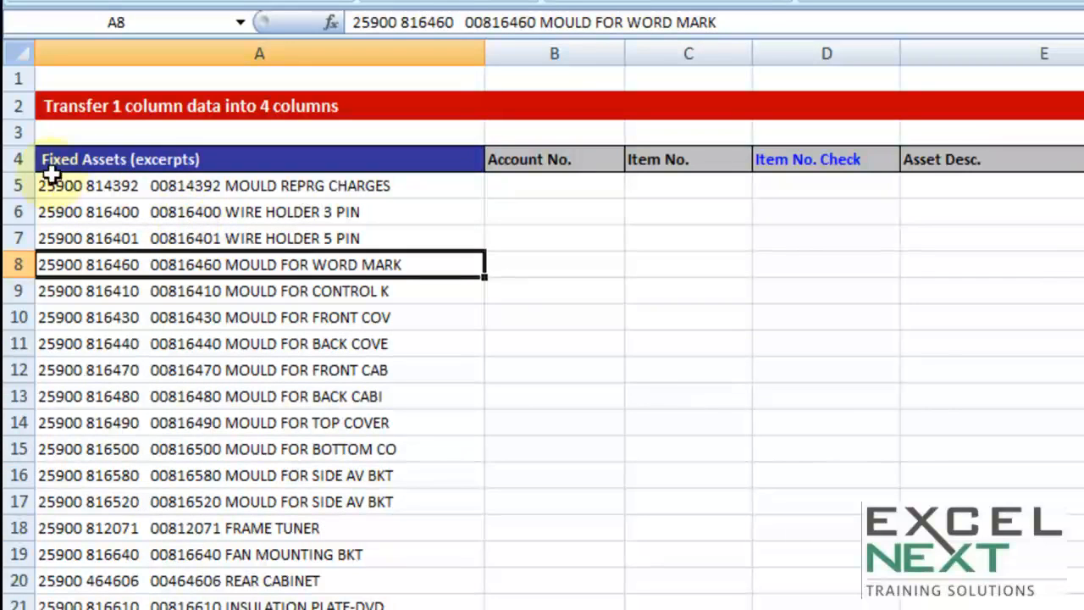
pyautogui.doubleClick(76, 185)
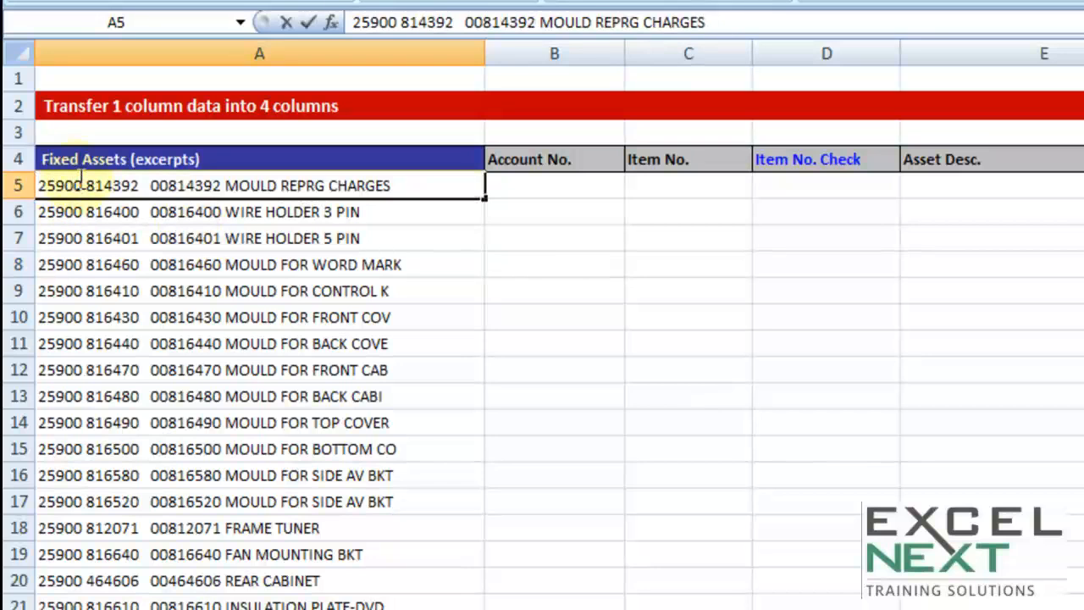
pyautogui.moveTo(81, 185); pyautogui.dragTo(38, 185)
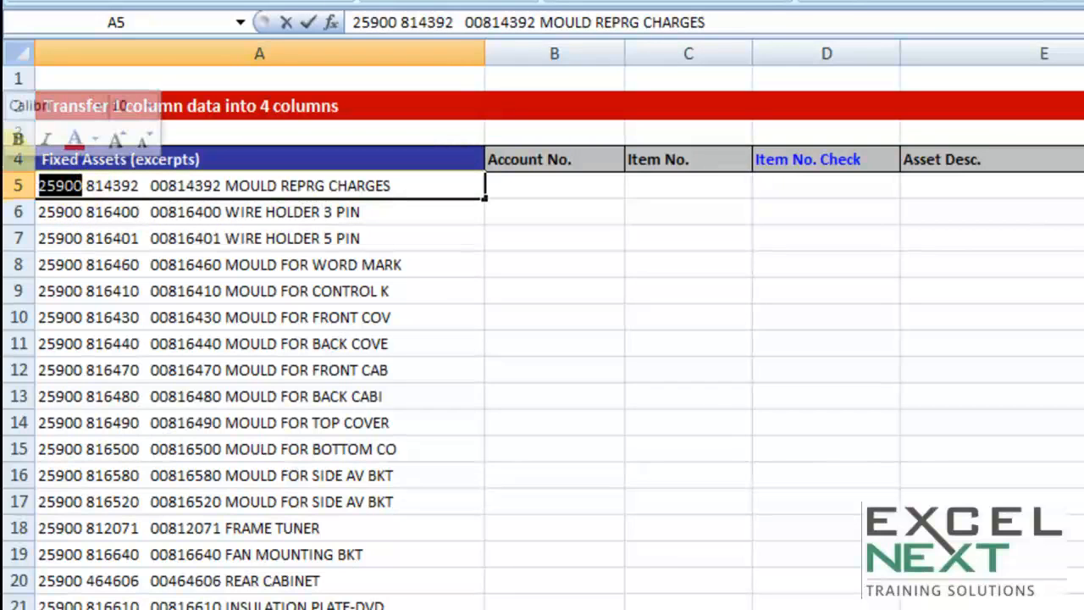
pyautogui.click(97, 235)
pyautogui.doubleClick(101, 185)
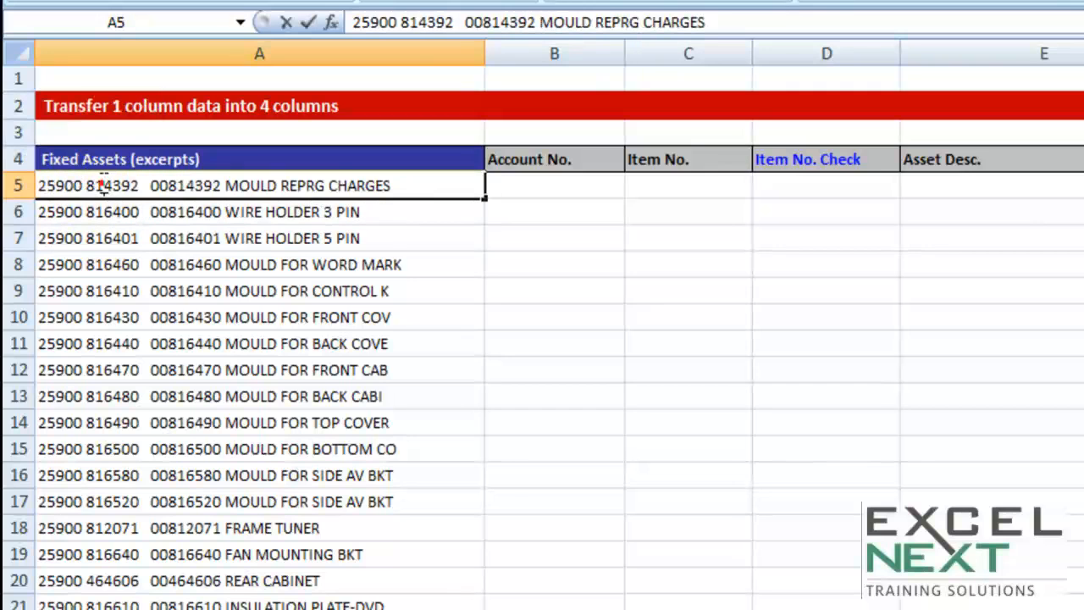
pyautogui.moveTo(86, 185); pyautogui.dragTo(142, 187)
pyautogui.click(161, 241)
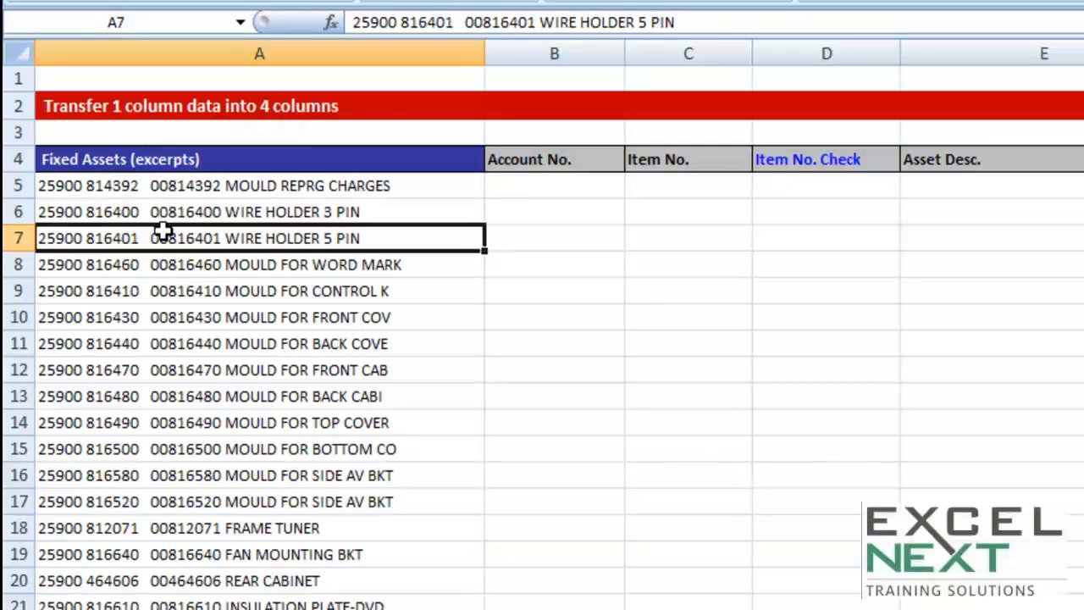
pyautogui.doubleClick(152, 186)
pyautogui.moveTo(147, 185); pyautogui.dragTo(226, 186)
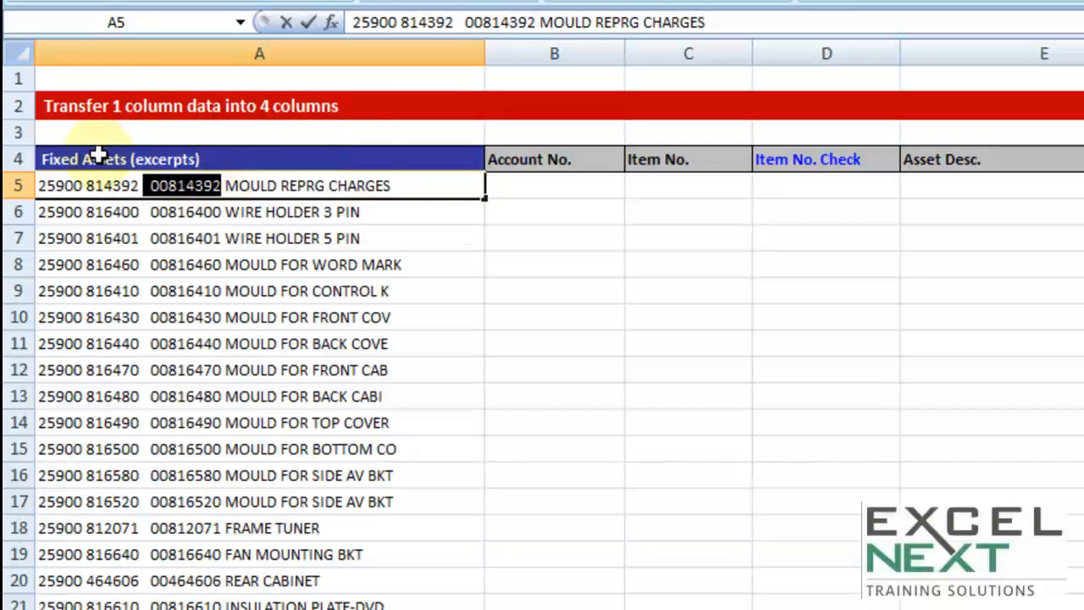
pyautogui.click(211, 240)
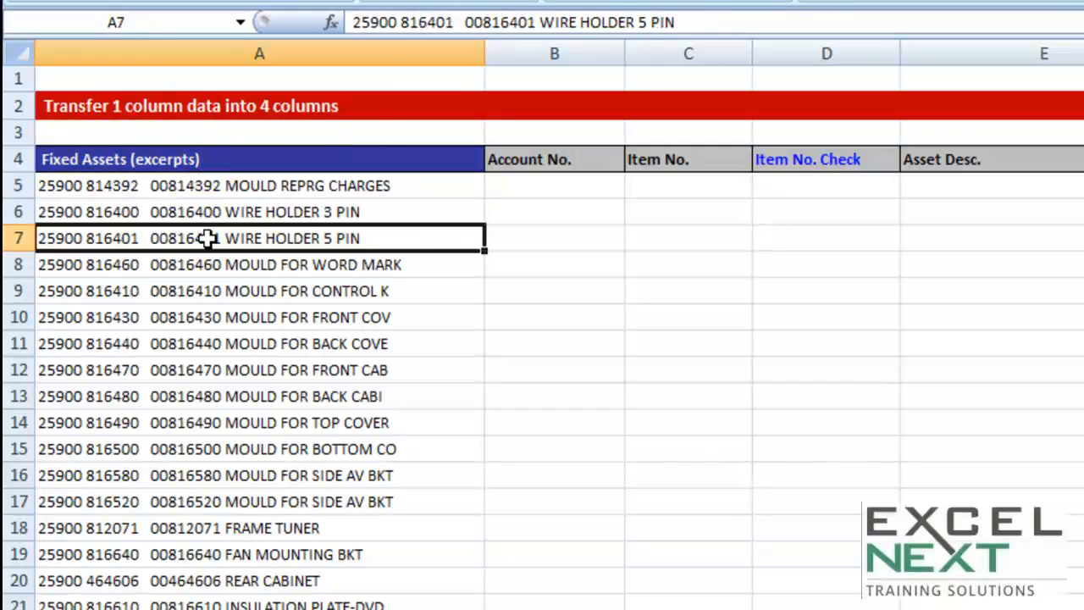
pyautogui.doubleClick(227, 185)
pyautogui.moveTo(222, 185); pyautogui.dragTo(505, 182)
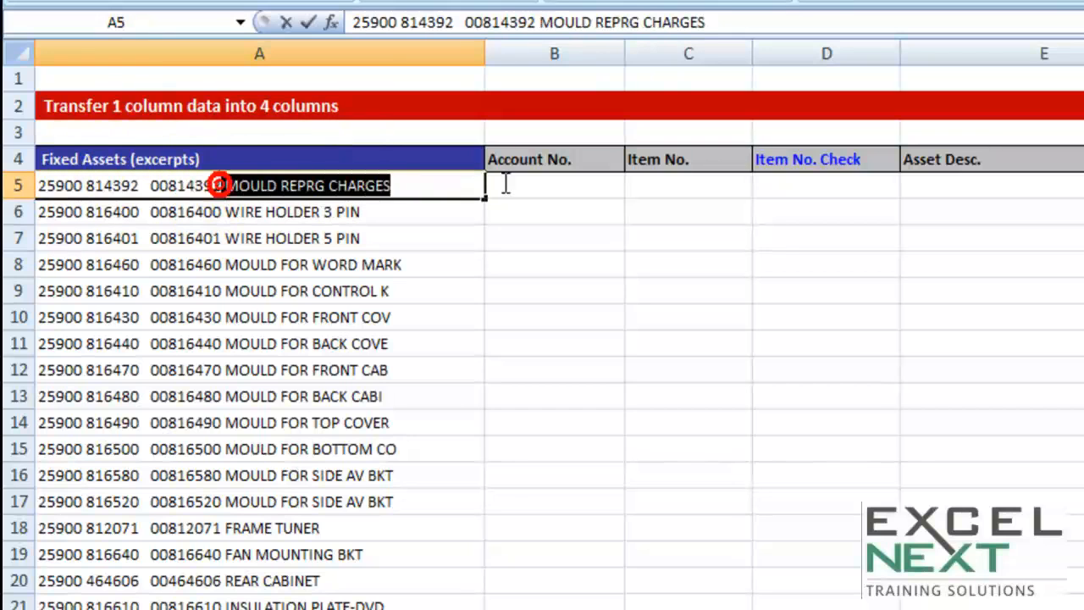
pyautogui.click(353, 208)
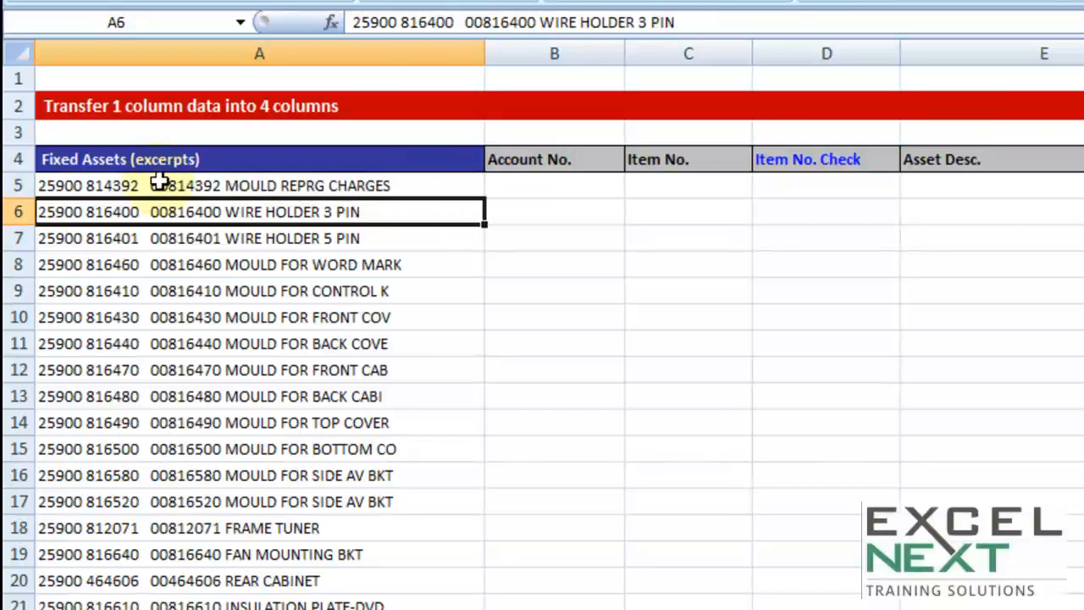
pyautogui.moveTo(160, 184); pyautogui.dragTo(165, 579)
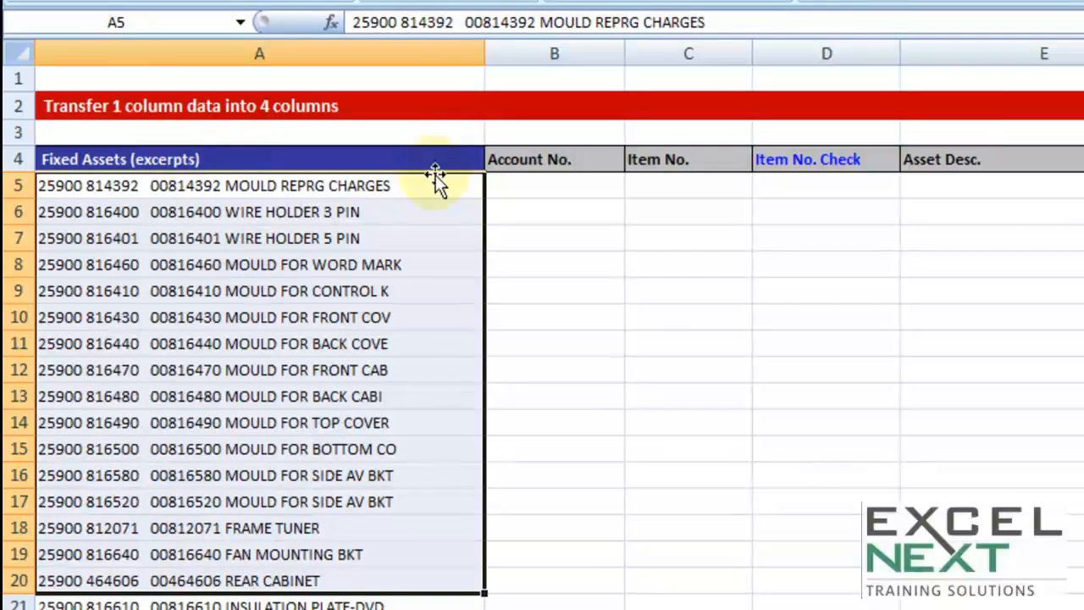
pyautogui.doubleClick(409, 187)
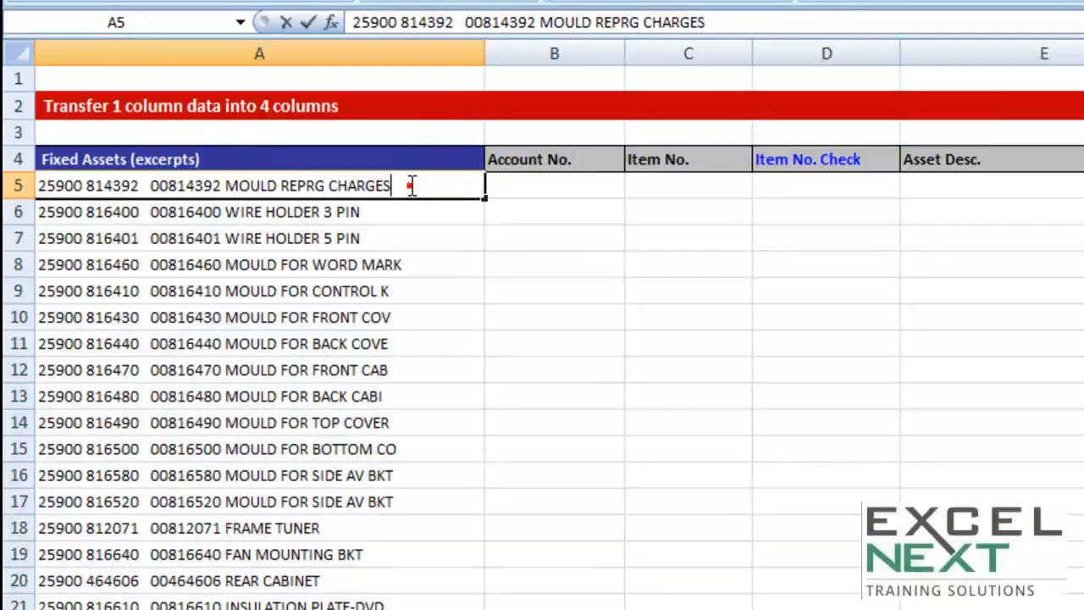
pyautogui.tripleClick(410, 186)
pyautogui.press('Escape')
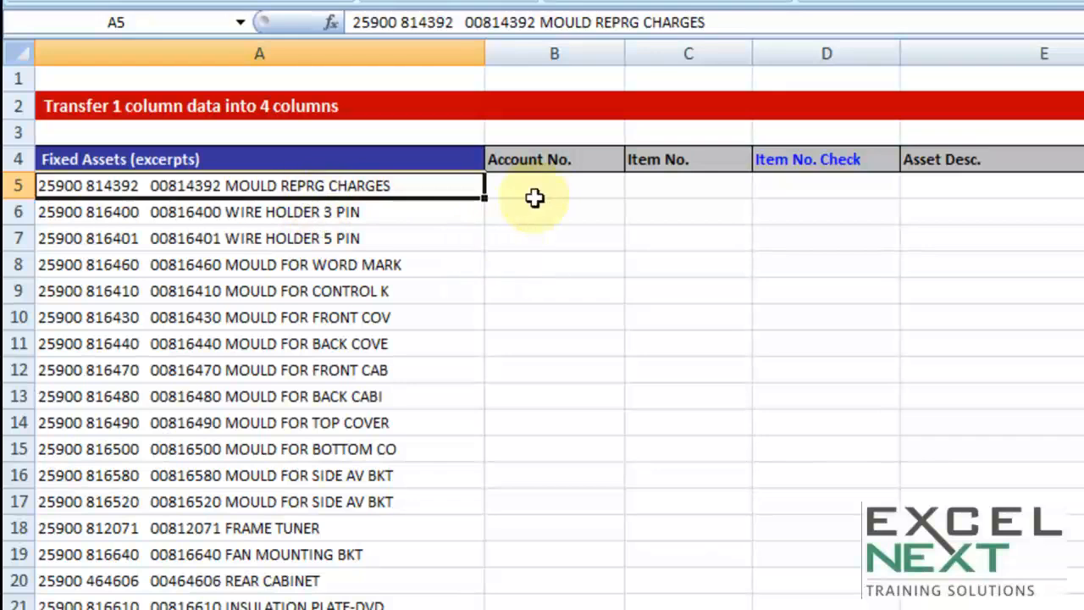
# Step: Examine the target columns Account No., Item No., Item No. Check and Asset Desc. against the first entry
pyautogui.moveTo(540, 188); pyautogui.dragTo(548, 471)
pyautogui.moveTo(714, 188); pyautogui.dragTo(715, 431)
pyautogui.moveTo(827, 188); pyautogui.dragTo(829, 432)
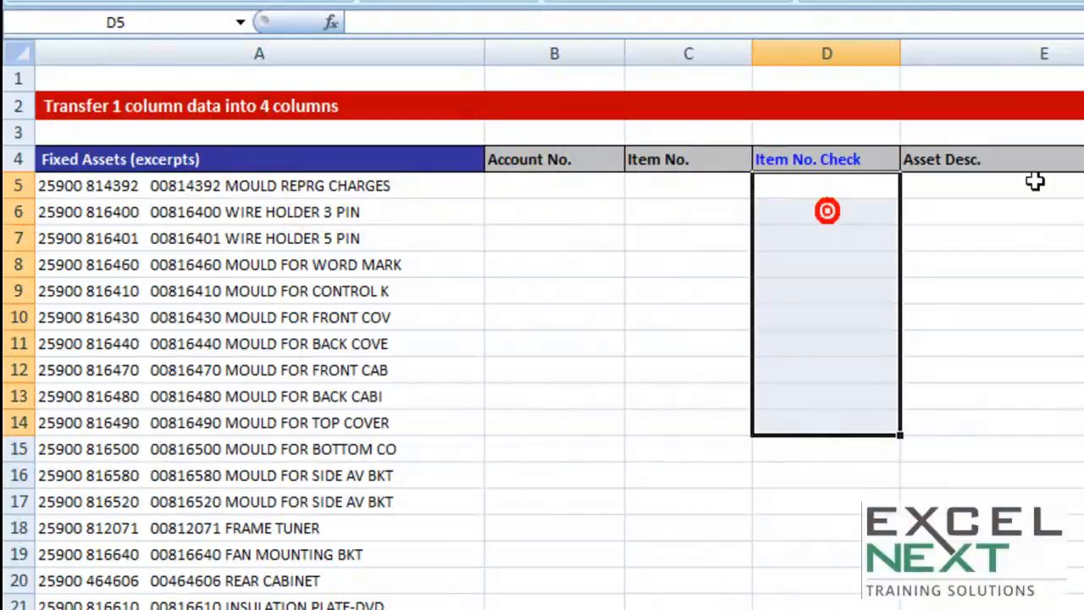
pyautogui.moveTo(1033, 181); pyautogui.dragTo(973, 404)
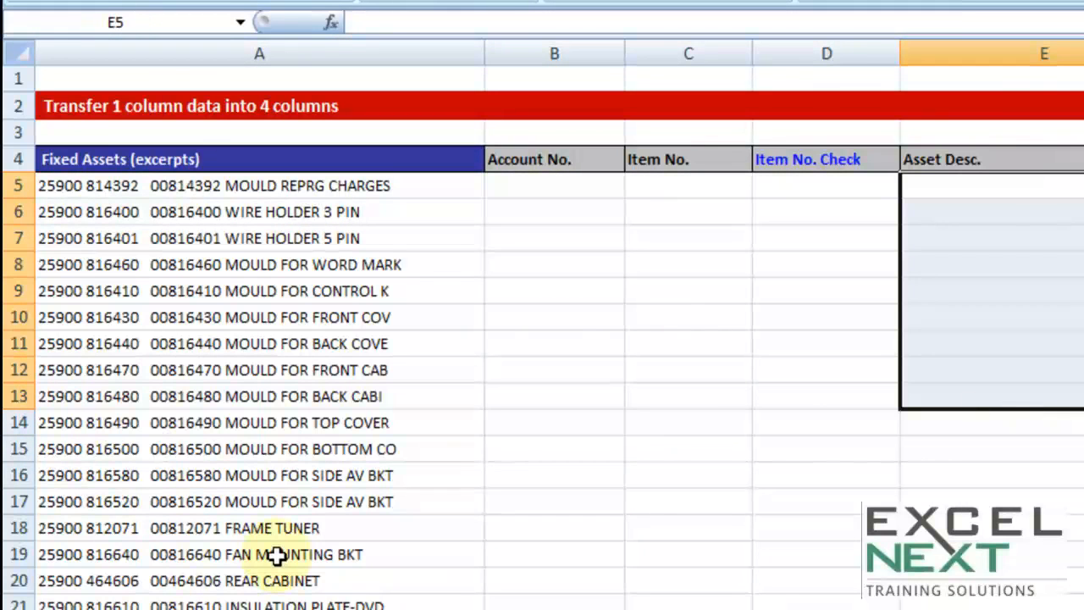
pyautogui.doubleClick(84, 185)
pyautogui.moveTo(82, 185); pyautogui.dragTo(7, 182)
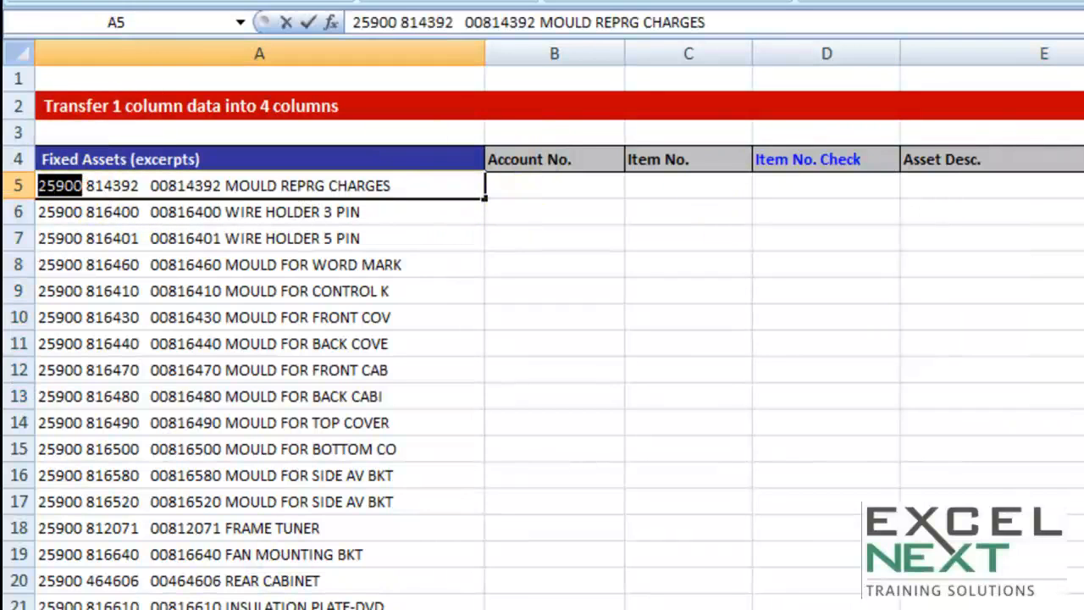
pyautogui.click(315, 266)
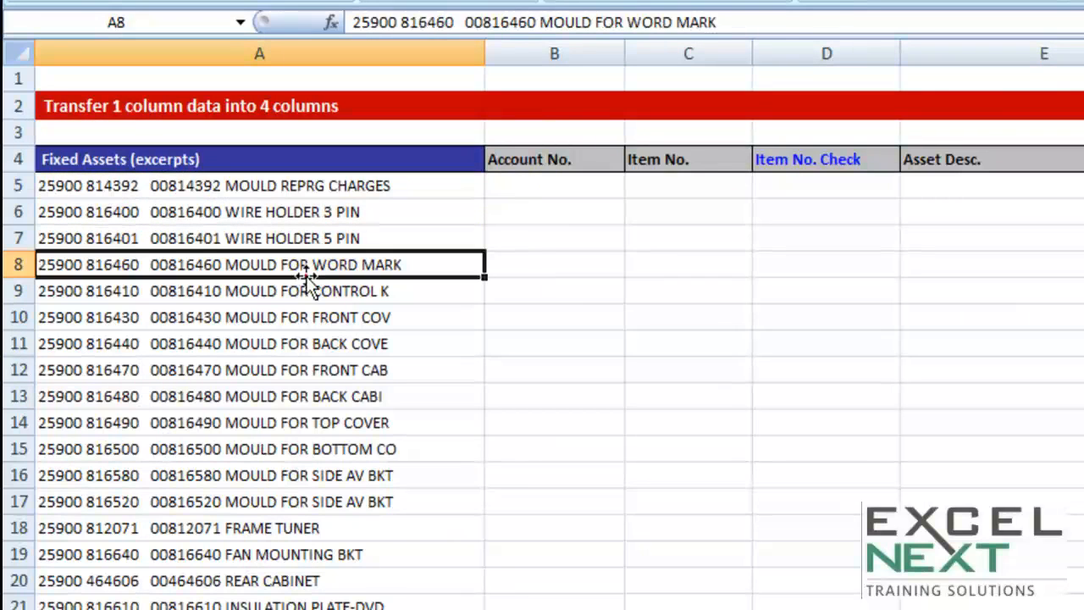
pyautogui.click(285, 182)
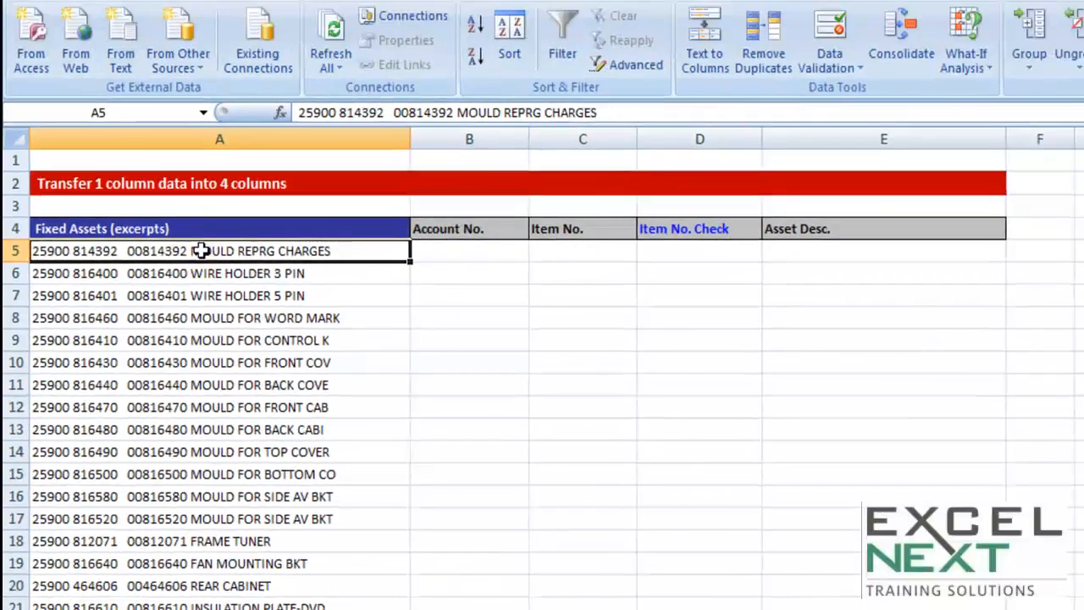
# Step: Select A5:A10 and start Text to Columns with the Delimited data type
pyautogui.moveTo(236, 189); pyautogui.dragTo(235, 319)
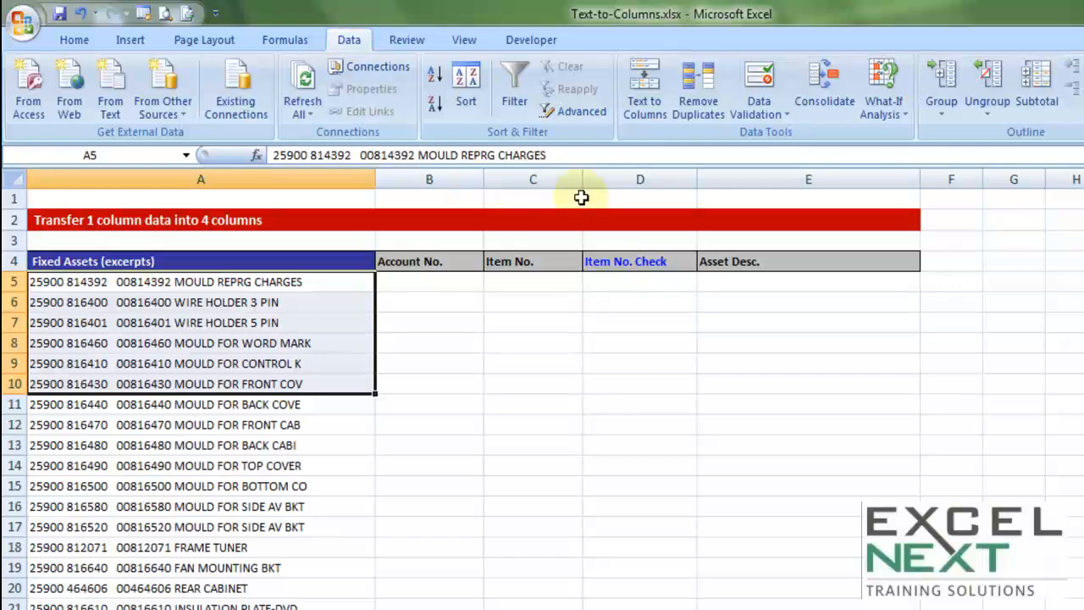
pyautogui.click(648, 100)
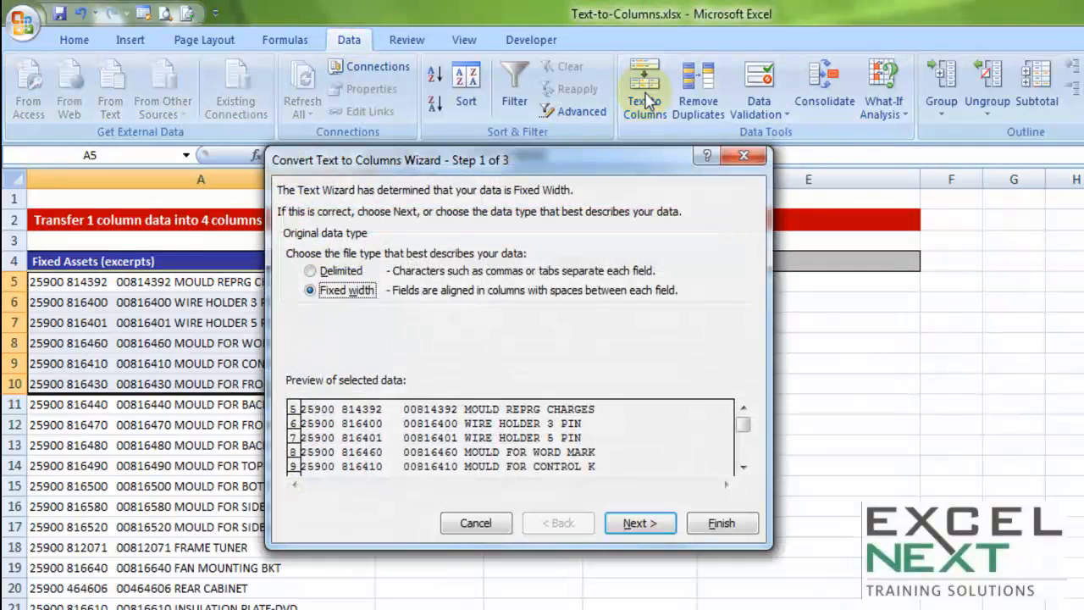
pyautogui.moveTo(458, 168); pyautogui.dragTo(361, 145)
pyautogui.click(244, 249)
pyautogui.click(247, 267)
pyautogui.click(244, 251)
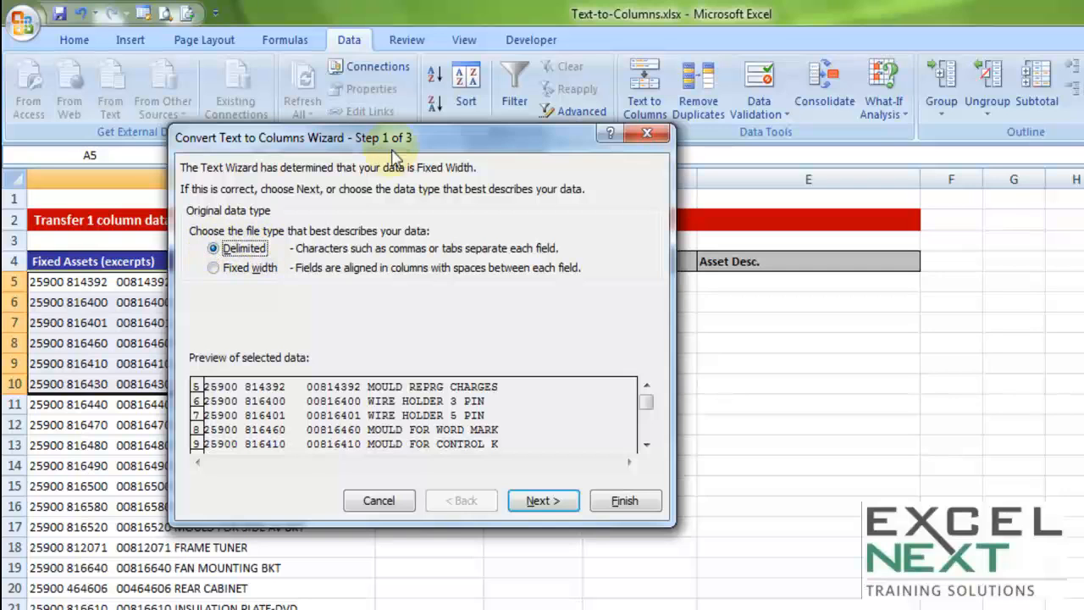
pyautogui.click(527, 501)
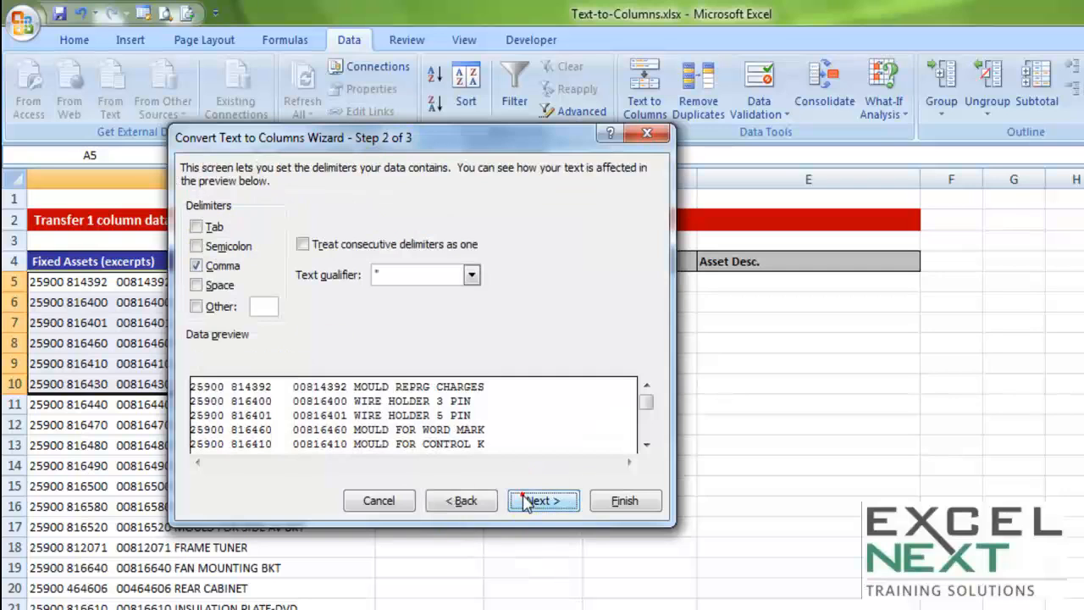
# Step: Replace the Comma delimiter with Space, treating consecutive delimiters as one, and continue
pyautogui.click(197, 267)
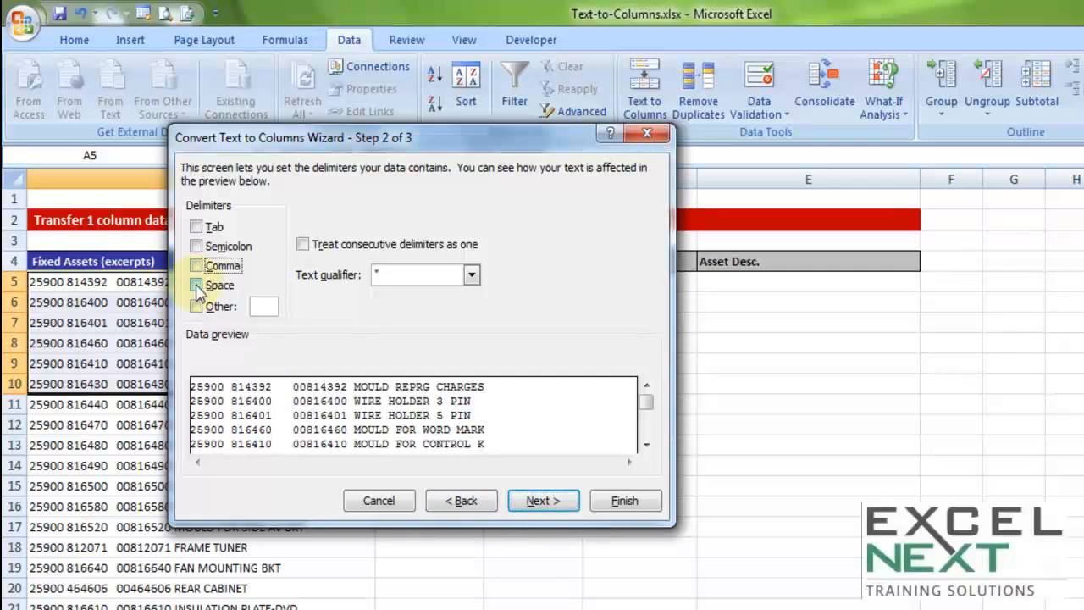
pyautogui.click(197, 285)
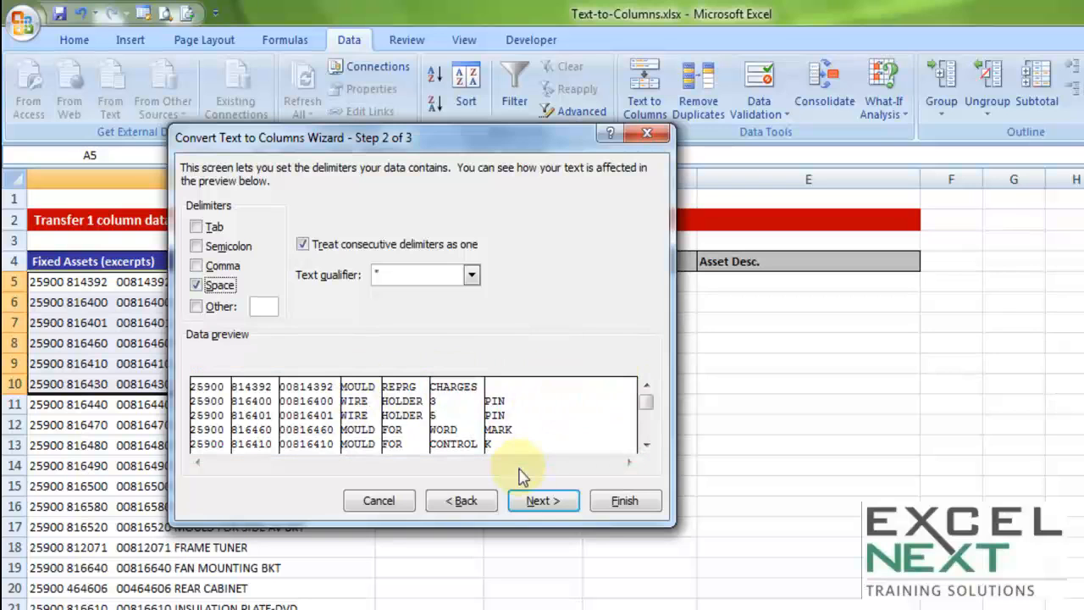
pyautogui.click(538, 500)
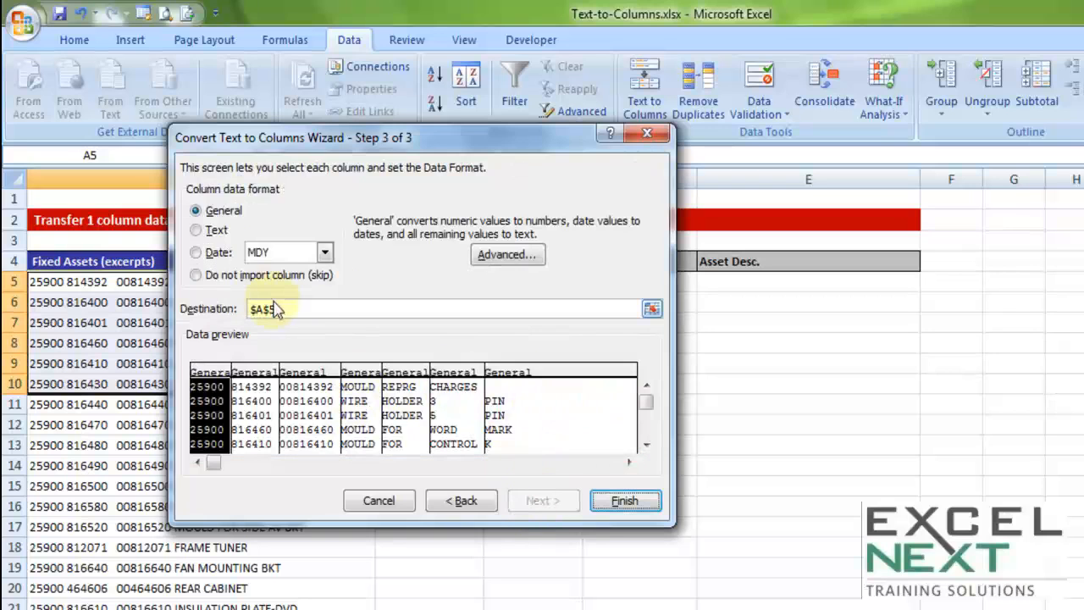
# Step: Set the destination to $B$5 and finish the Text to Columns conversion
pyautogui.doubleClick(298, 315)
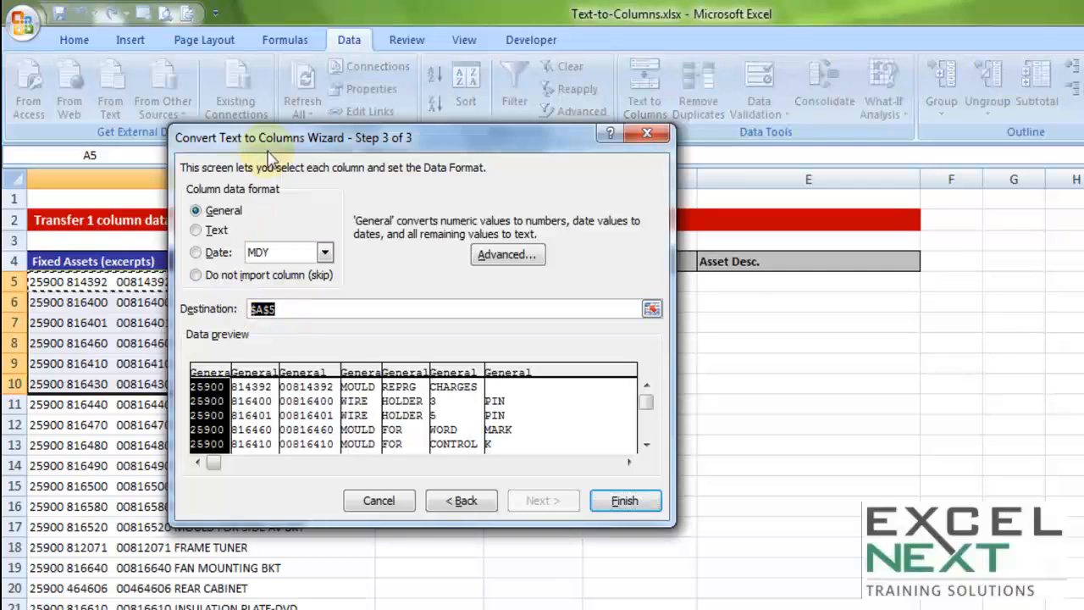
pyautogui.moveTo(267, 136); pyautogui.dragTo(382, 351)
pyautogui.press('Delete')
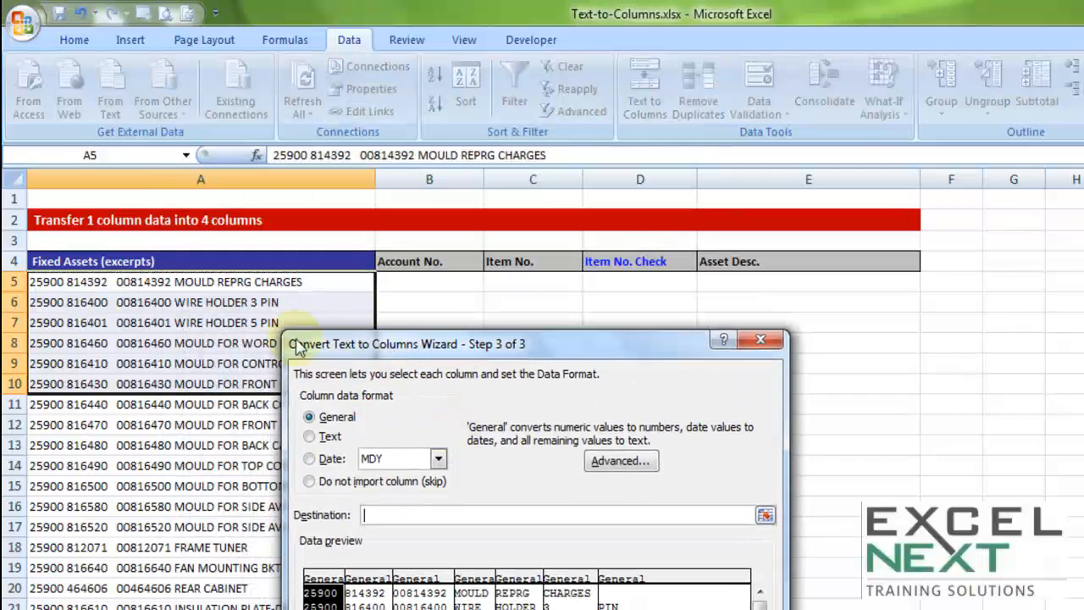
pyautogui.click(408, 284)
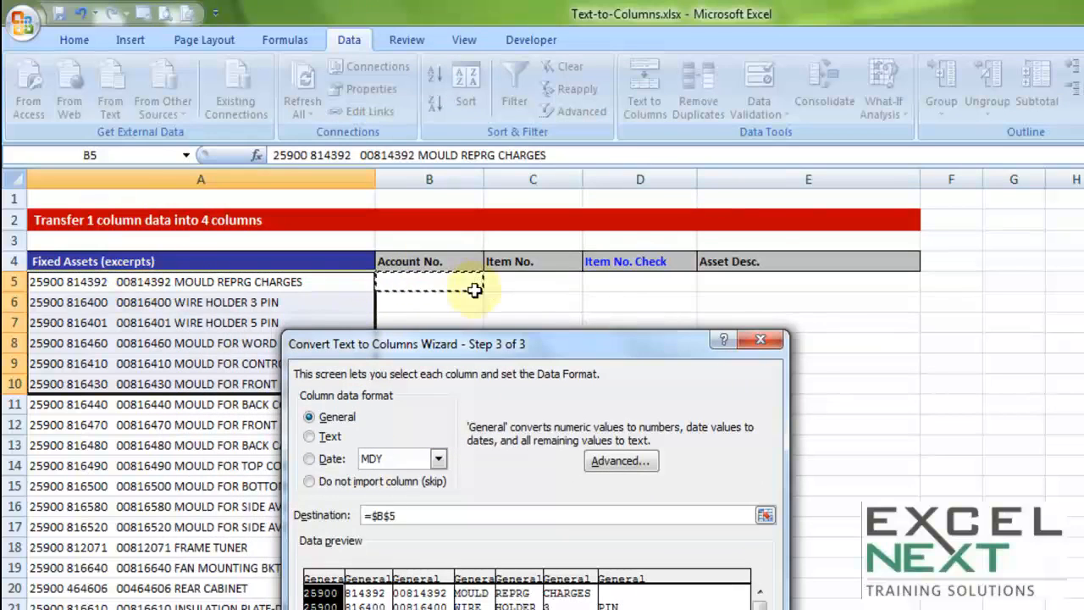
pyautogui.moveTo(474, 343); pyautogui.dragTo(396, 144)
pyautogui.click(659, 508)
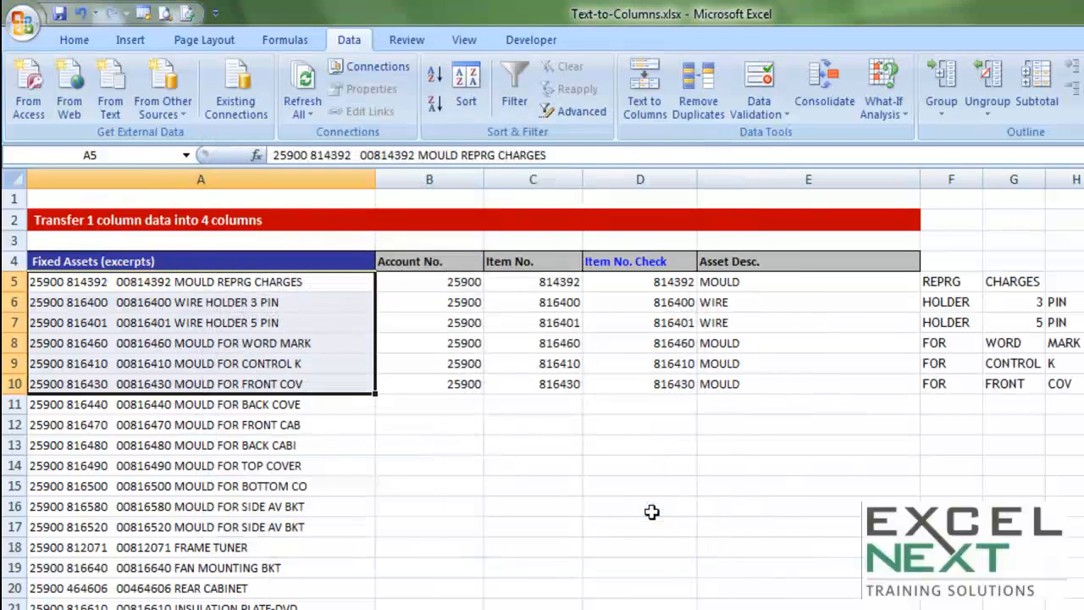
# Step: Examine the split values in columns B through H
pyautogui.moveTo(449, 284); pyautogui.dragTo(653, 404)
pyautogui.moveTo(766, 281); pyautogui.dragTo(1064, 382)
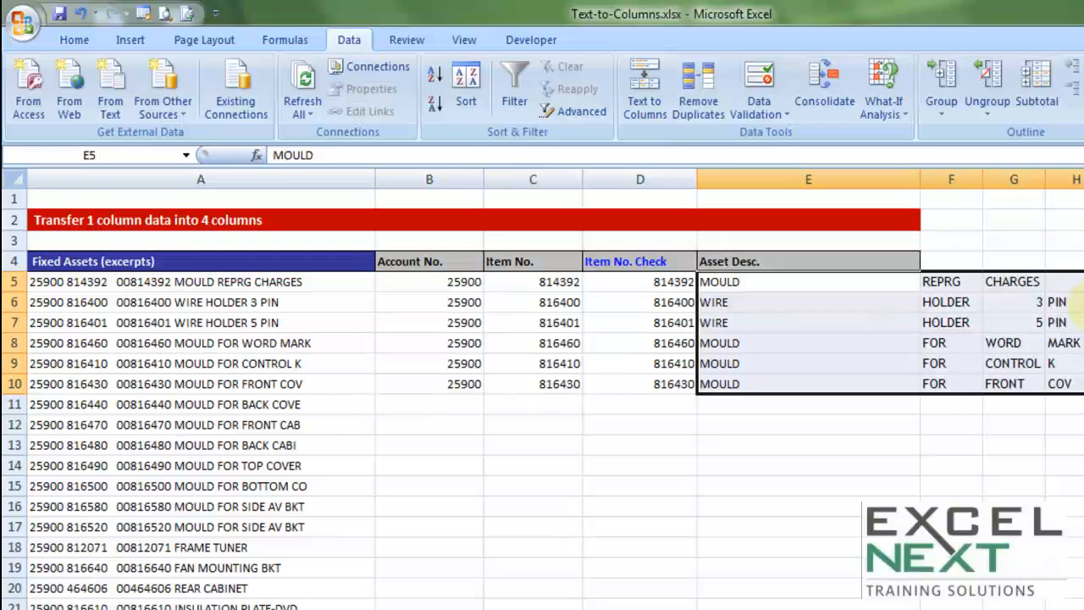
# Step: Undo the Text to Columns split
pyautogui.hotkey('ctrl', 'z')
pyautogui.click(271, 466)
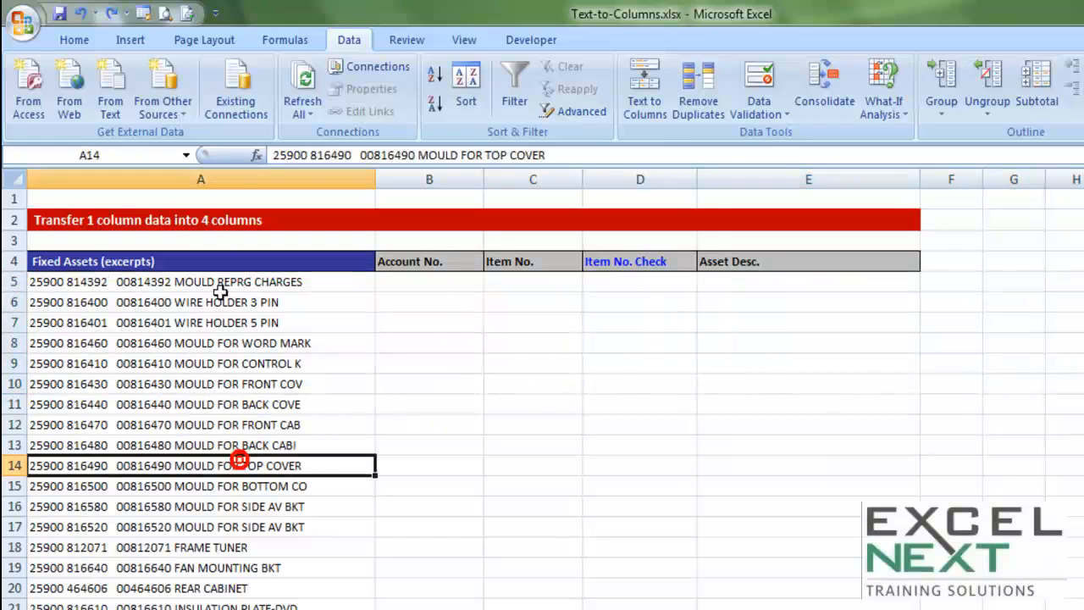
pyautogui.moveTo(212, 276); pyautogui.dragTo(213, 395)
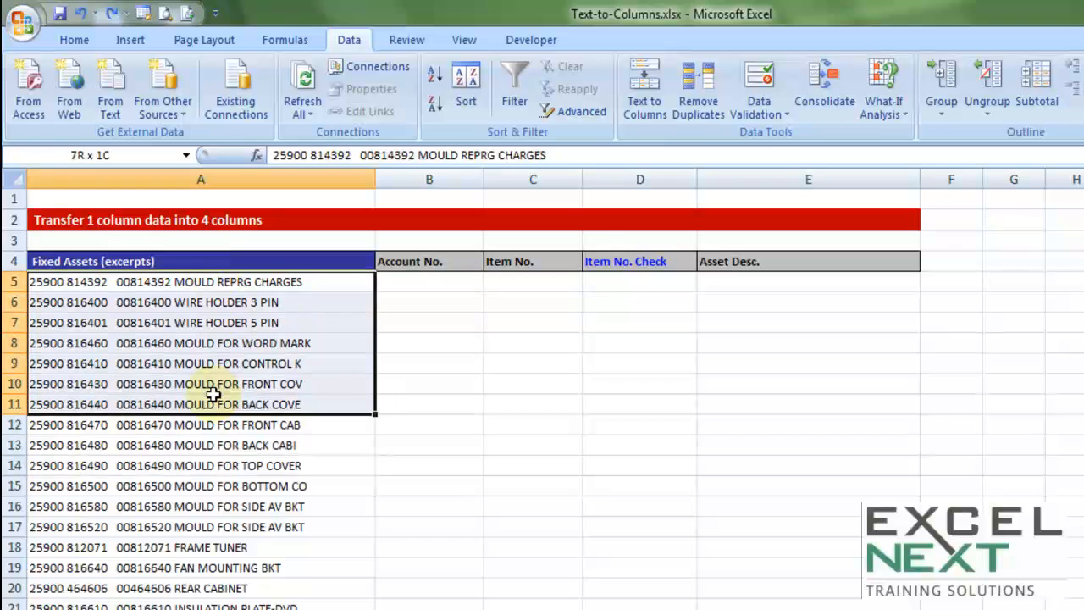
pyautogui.click(237, 285)
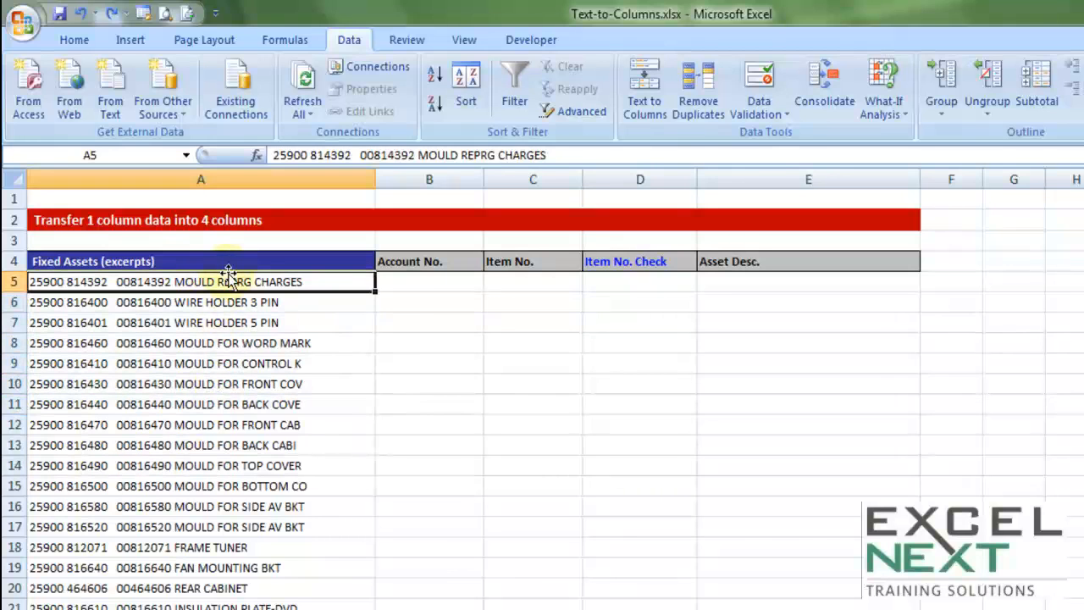
# Step: Start a fixed-width Text to Columns on column A's entries and move the second break line slightly right
pyautogui.hotkey('ctrl', 'shift', 'Down')
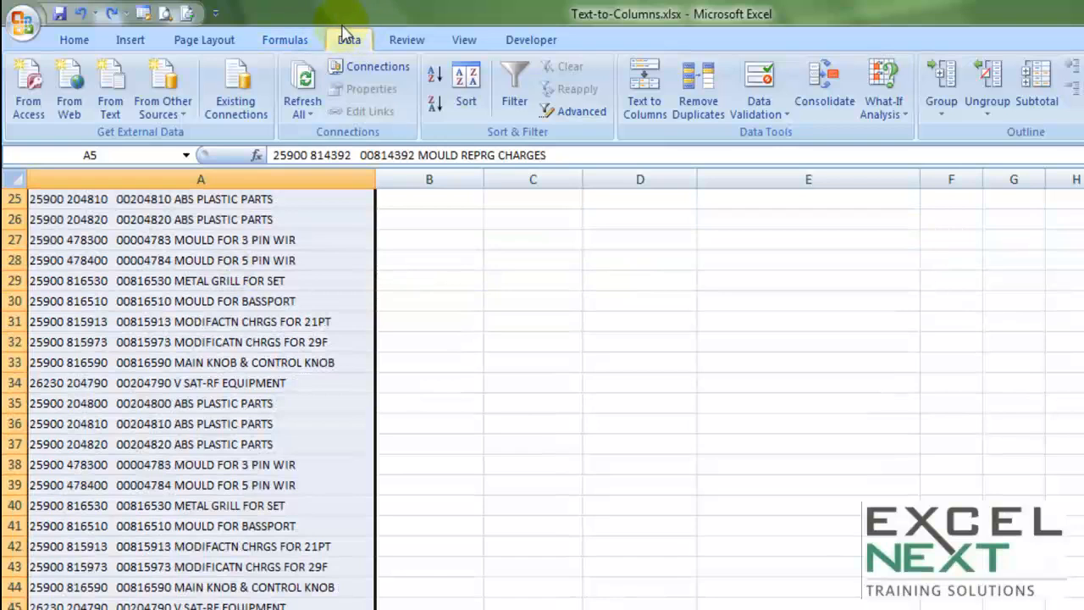
pyautogui.click(631, 109)
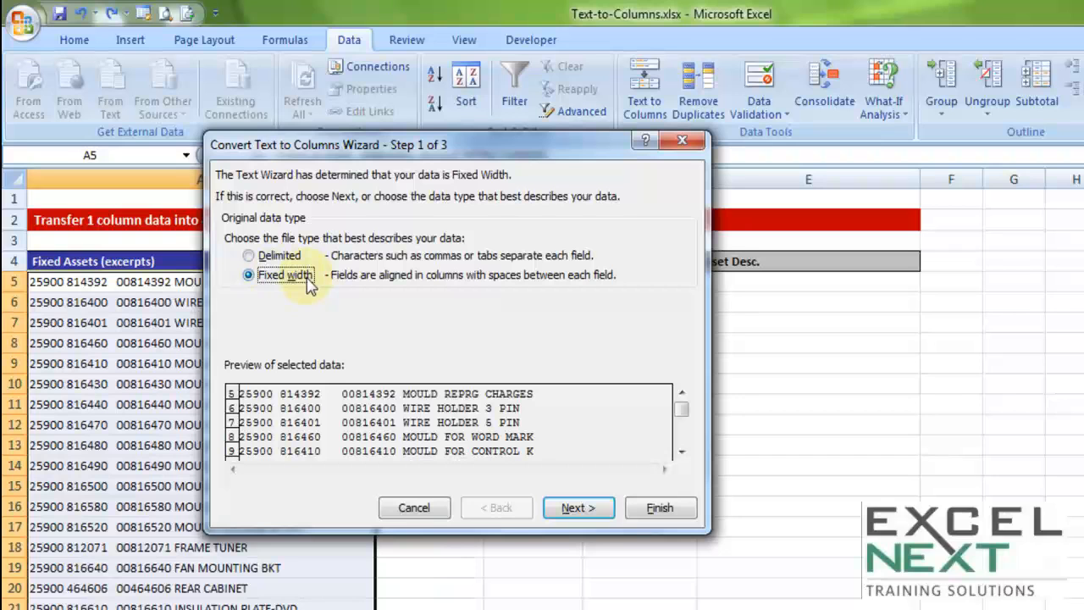
pyautogui.click(577, 507)
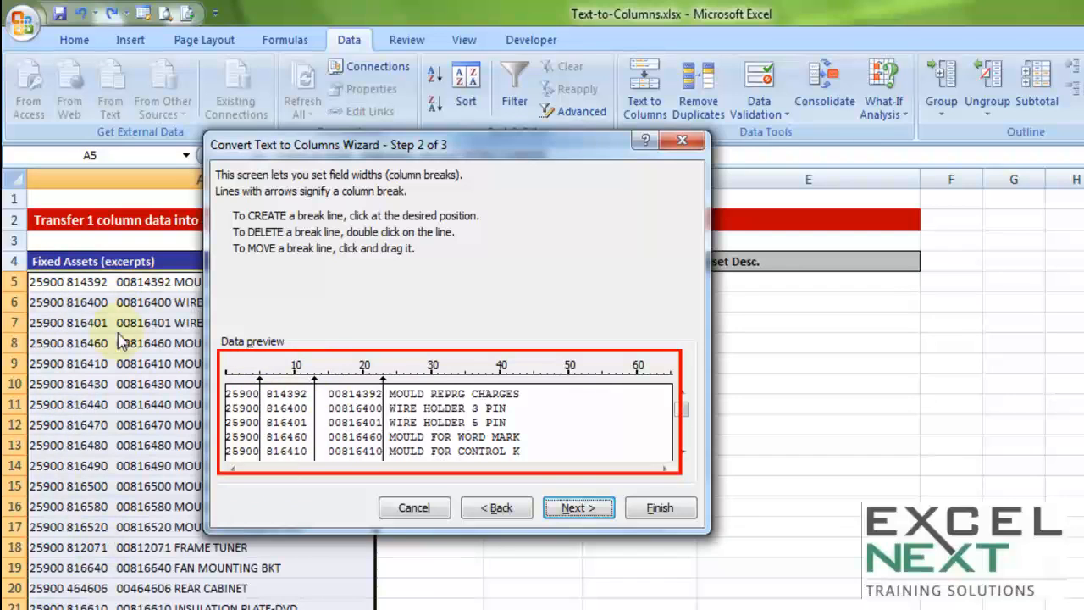
pyautogui.doubleClick(315, 415)
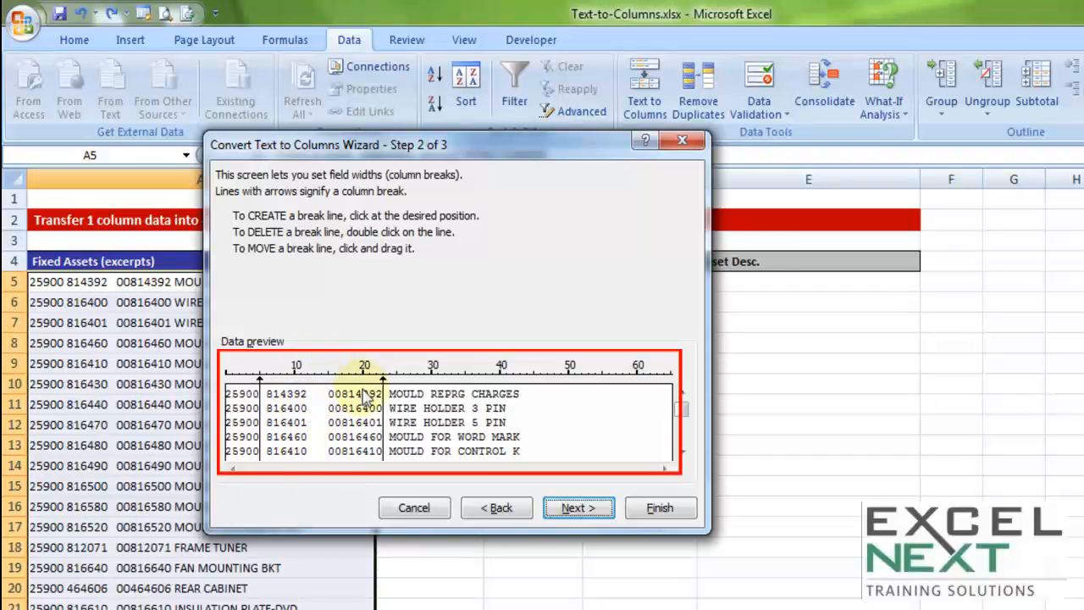
pyautogui.click(322, 398)
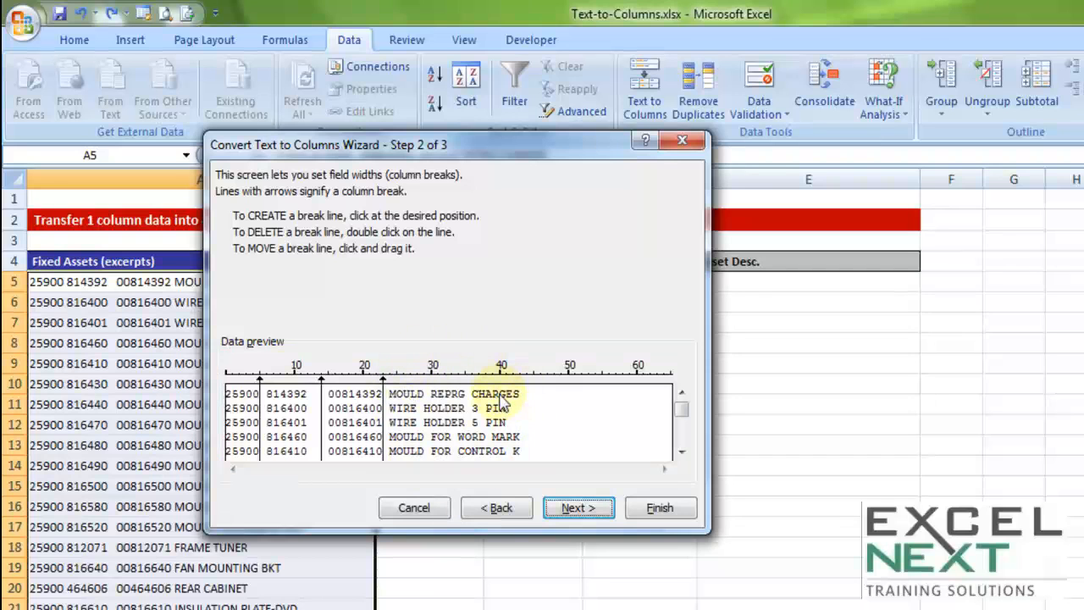
pyautogui.click(577, 508)
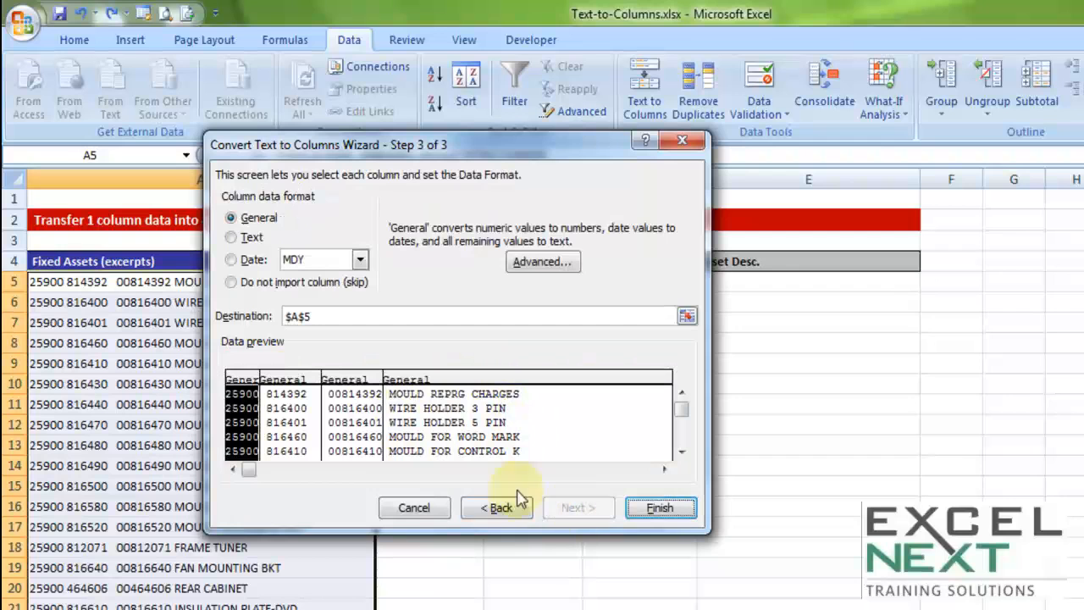
# Step: Set the output destination to B5 and finish the conversion
pyautogui.moveTo(329, 316); pyautogui.dragTo(286, 316)
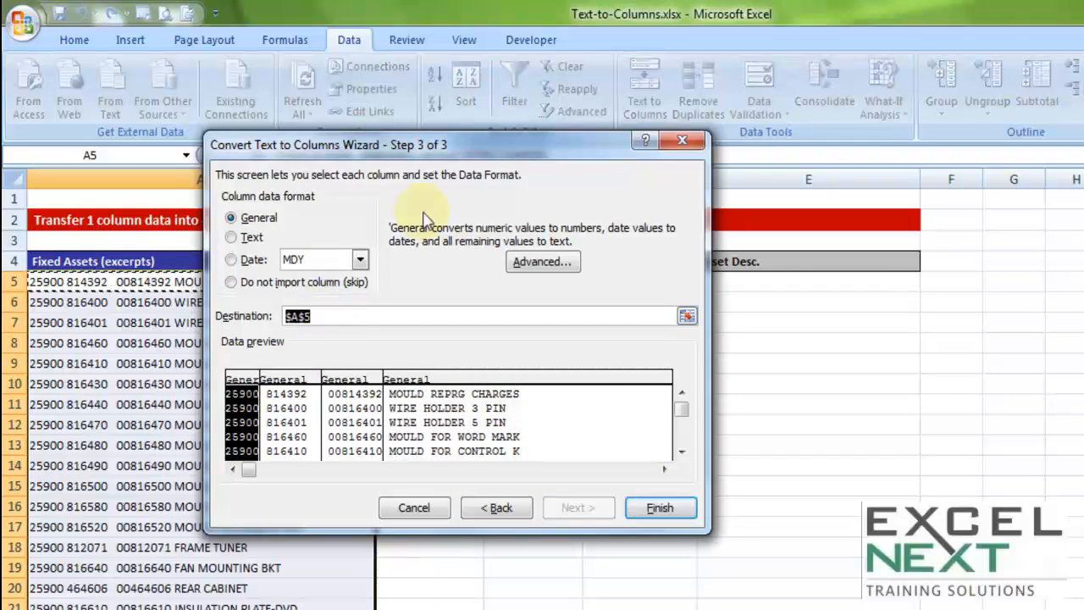
pyautogui.moveTo(377, 147); pyautogui.dragTo(378, 124)
pyautogui.click(423, 263)
pyautogui.click(424, 282)
pyautogui.click(665, 491)
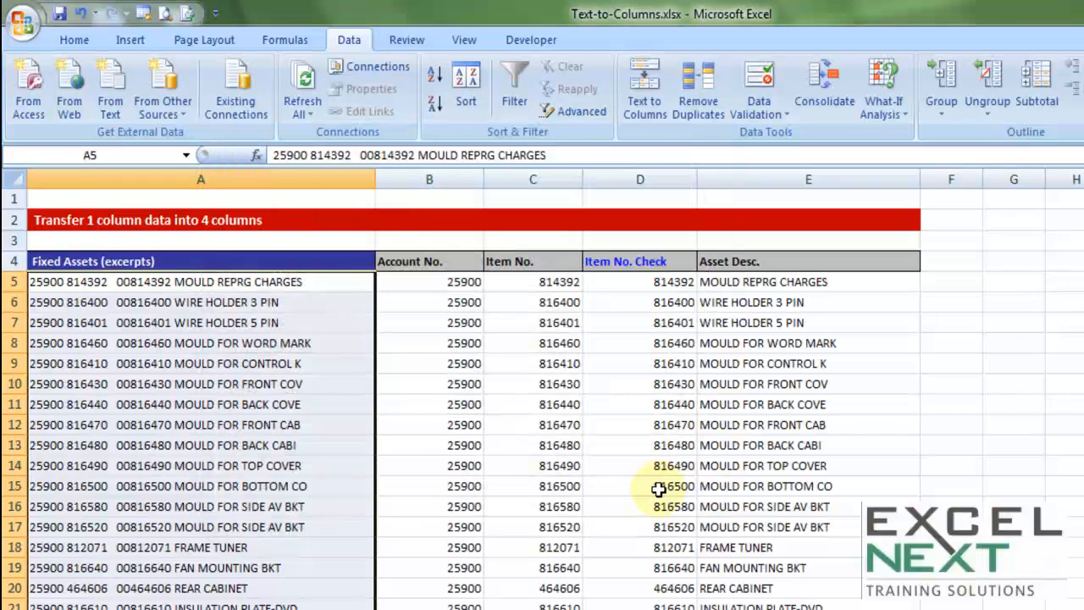
# Step: Examine the split Item No., Item No. Check and Asset Desc. columns
pyautogui.moveTo(450, 283); pyautogui.dragTo(449, 609)
pyautogui.moveTo(561, 278); pyautogui.dragTo(560, 595)
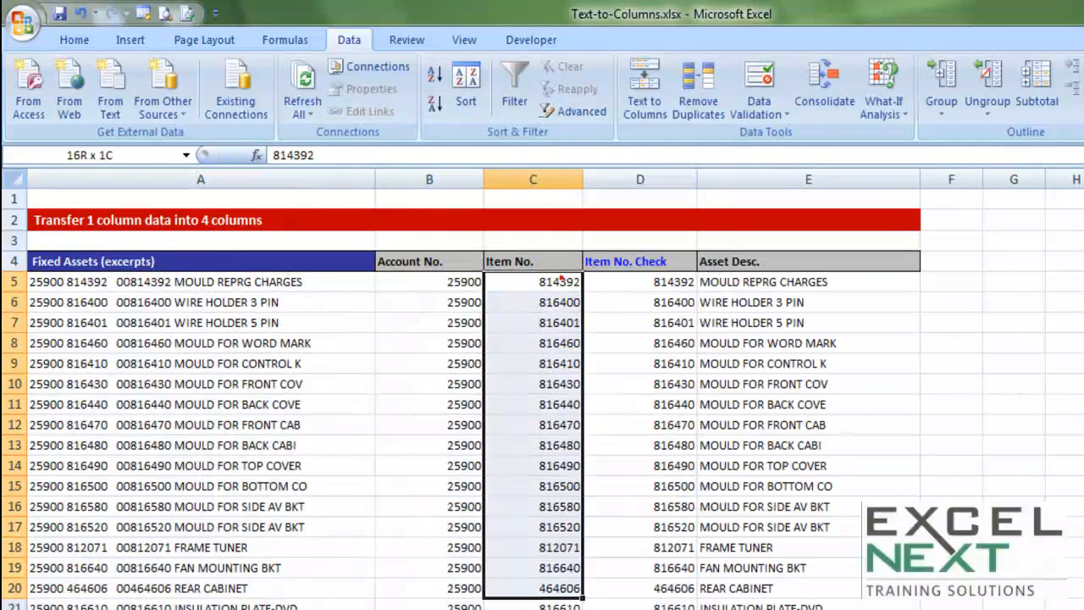
pyautogui.moveTo(758, 283); pyautogui.dragTo(758, 606)
pyautogui.click(636, 280)
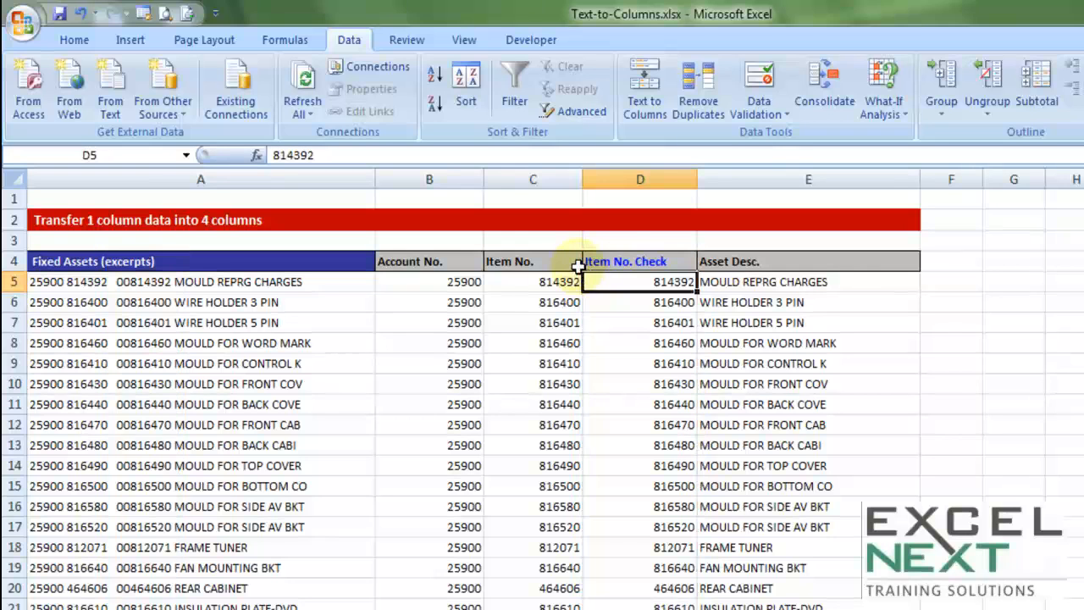
# Step: Enter 0003434 in cell D1 to test leading zeros
pyautogui.click(617, 200)
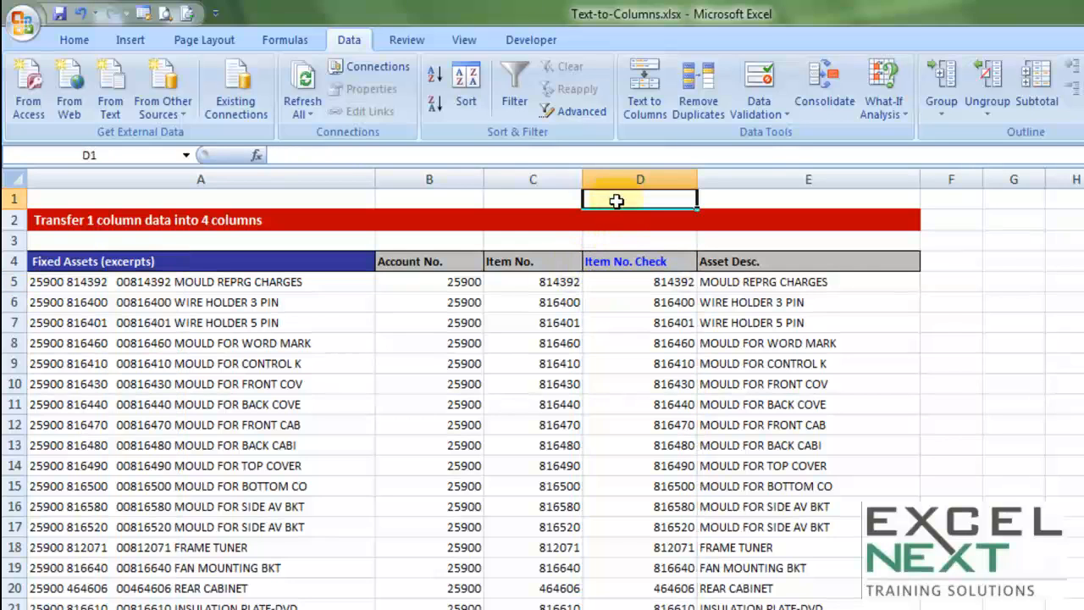
pyautogui.write('0003434')
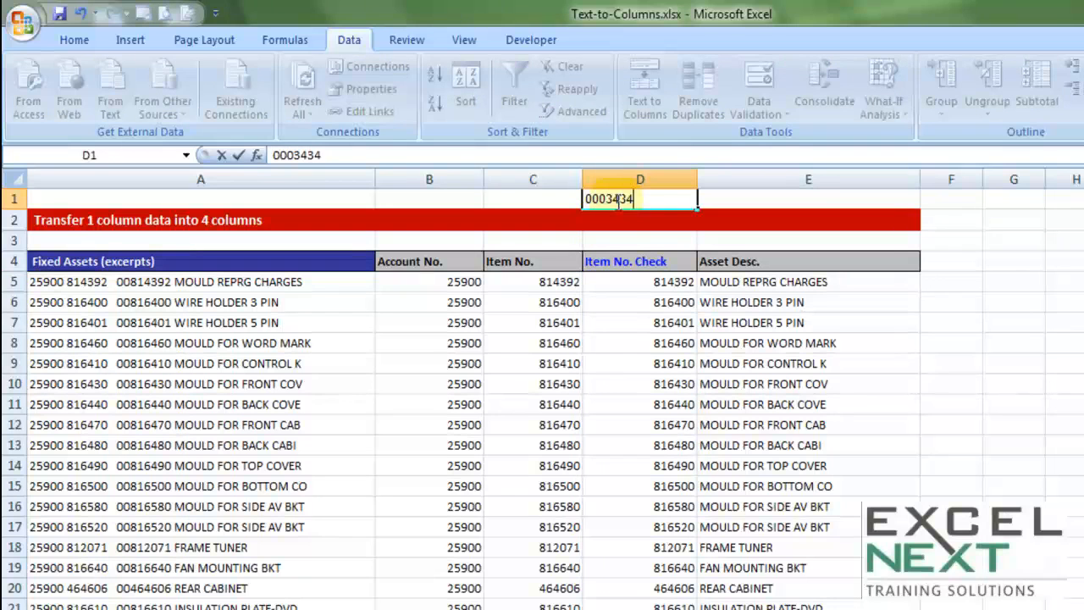
pyautogui.press('Return')
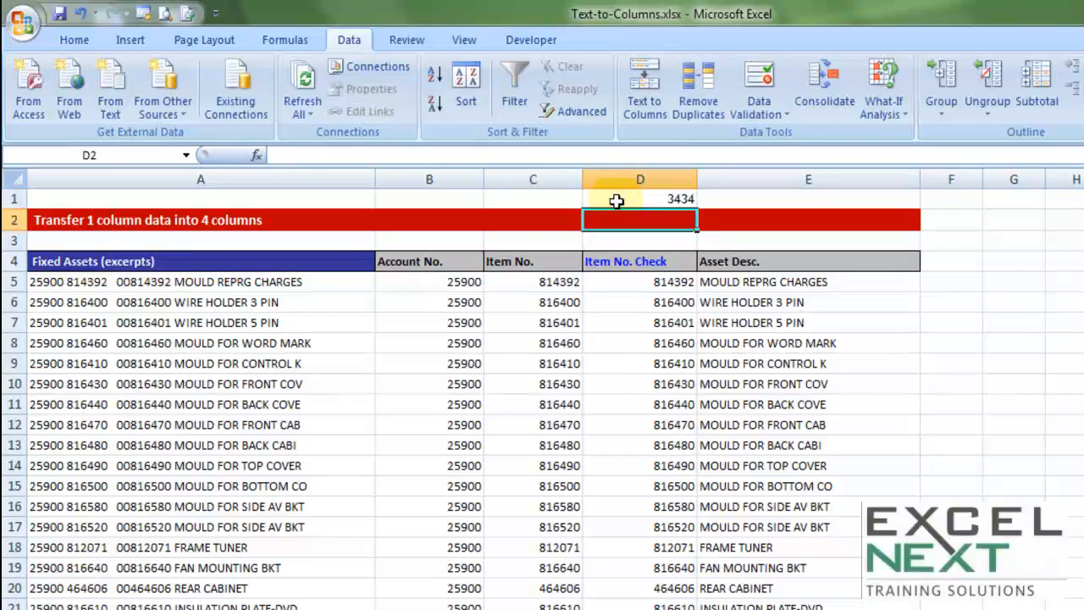
# Step: Re-enter D1 as the text value '0003223, then clear the cell
pyautogui.click(615, 199)
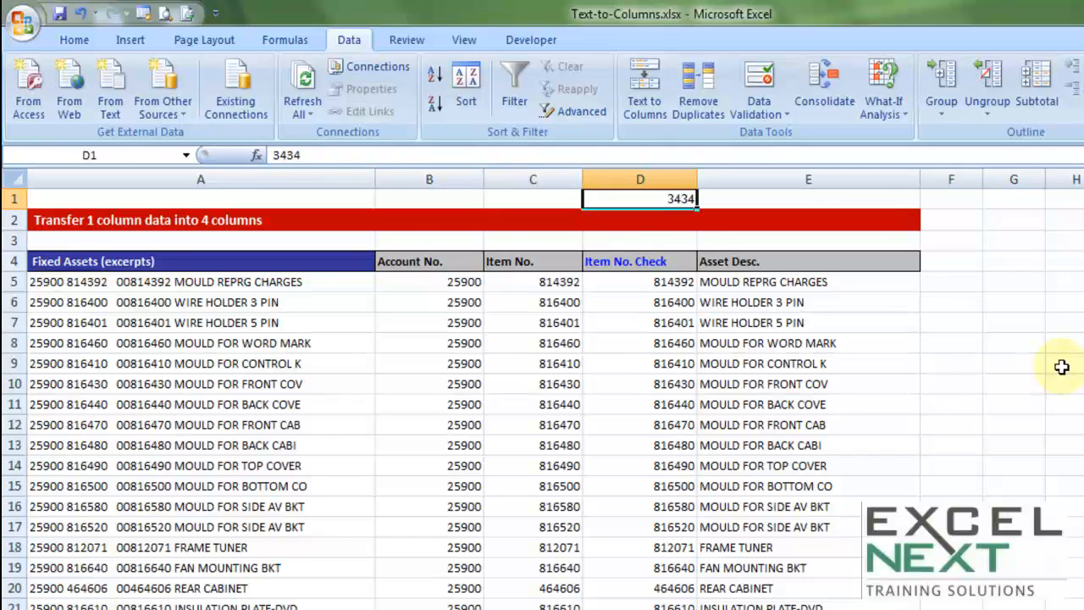
pyautogui.press('Delete')
pyautogui.write("'")
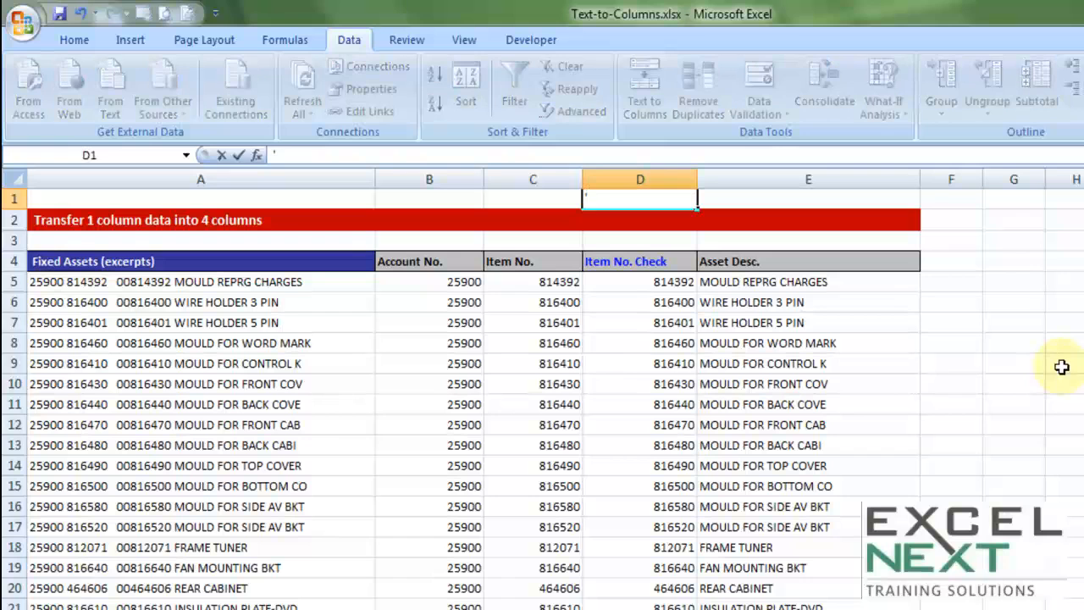
pyautogui.write('0003223')
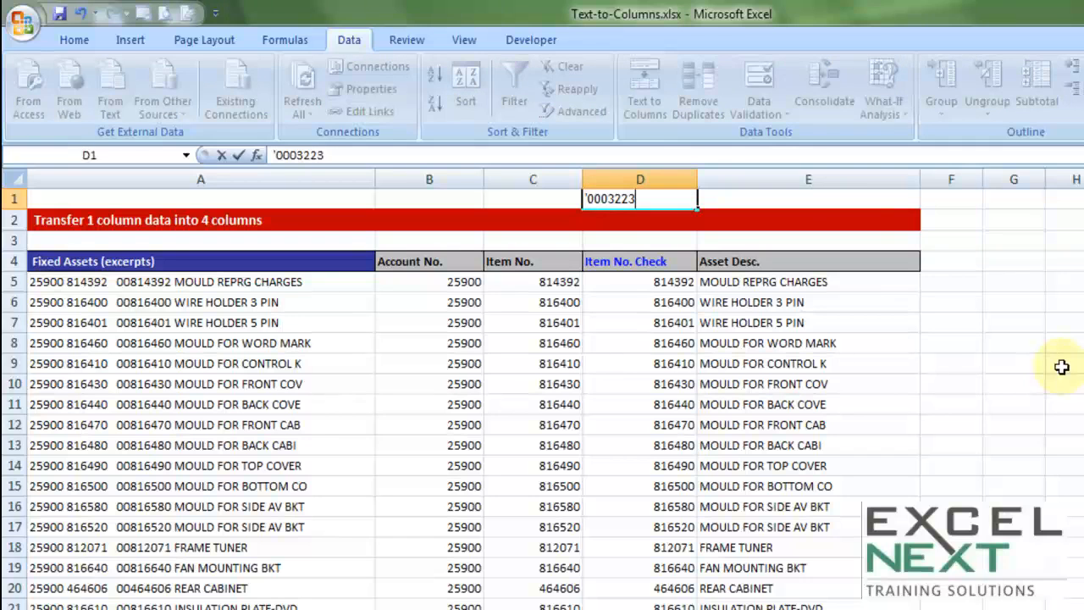
pyautogui.press('Tab')
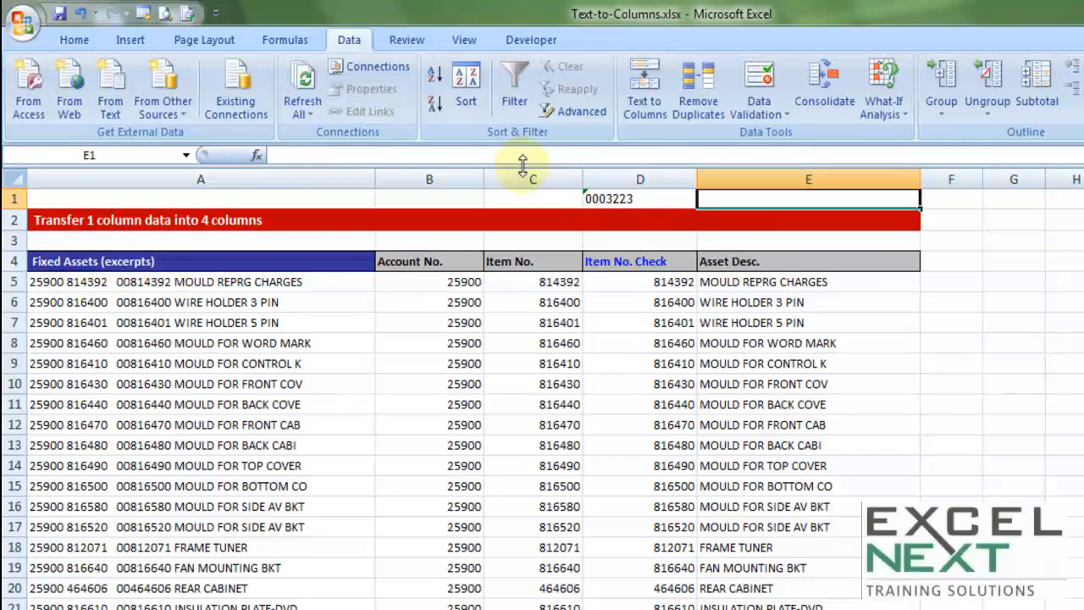
pyautogui.click(623, 196)
pyautogui.press('Delete')
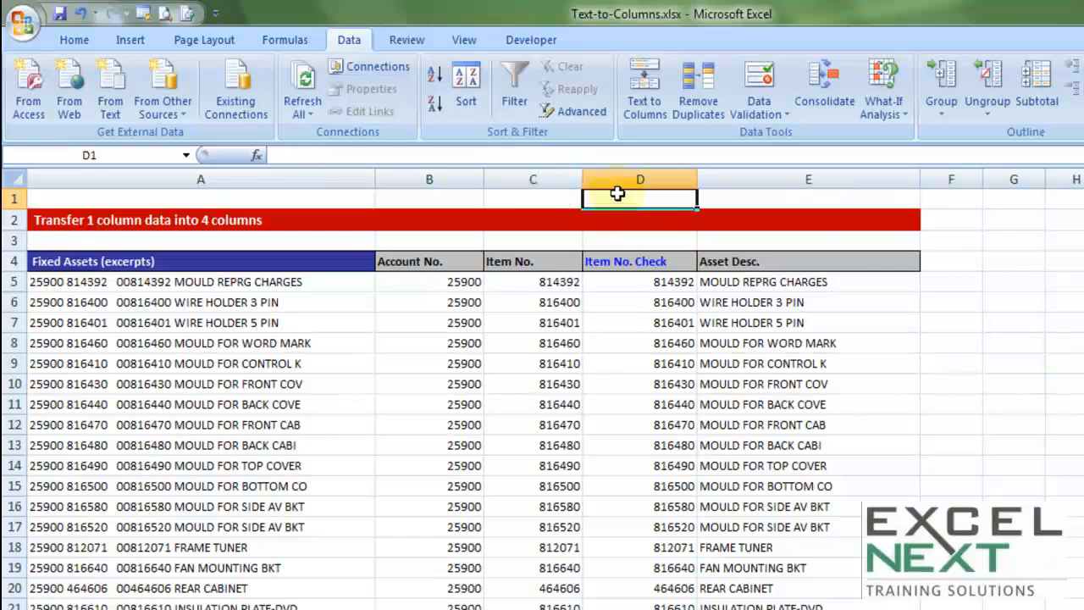
# Step: Examine the numbers in the Item No. Check column
pyautogui.moveTo(638, 284); pyautogui.dragTo(622, 601)
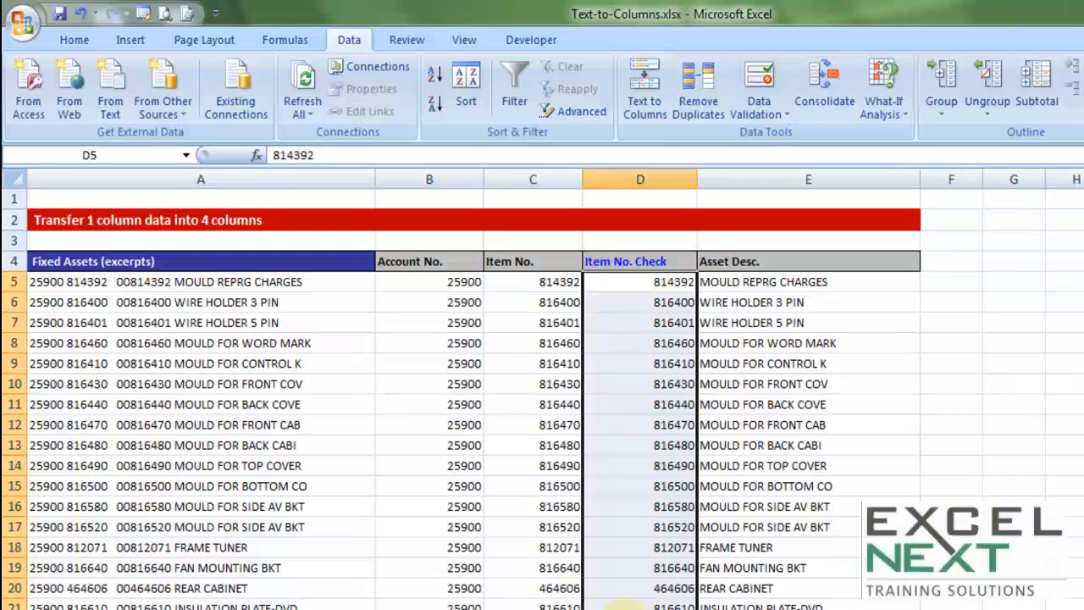
pyautogui.click(635, 424)
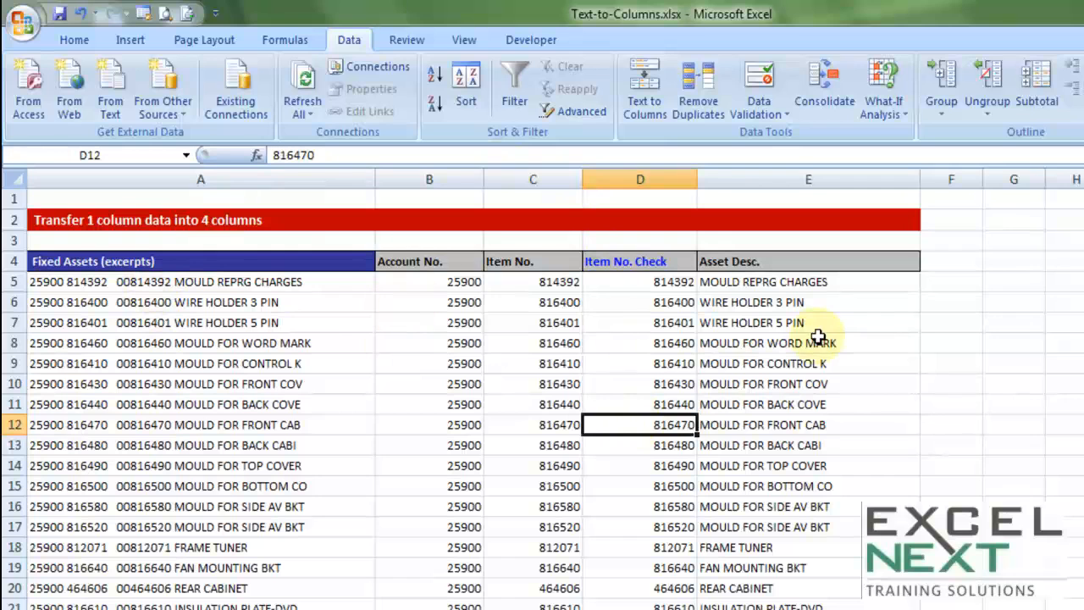
pyautogui.moveTo(659, 282); pyautogui.dragTo(643, 606)
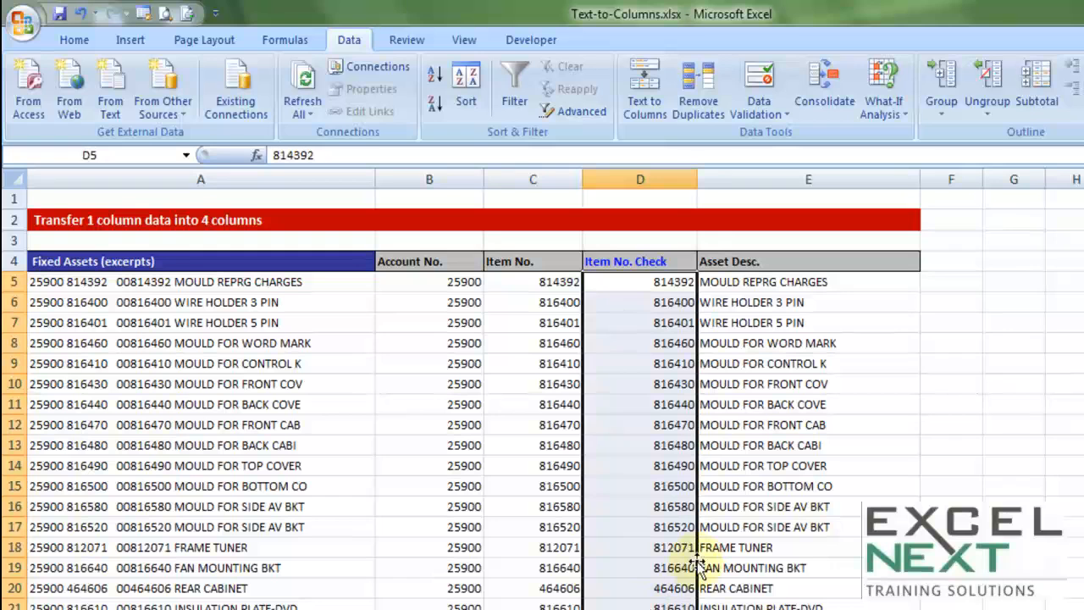
# Step: Undo the cell edits and the Text to Columns split
pyautogui.hotkey('ctrl', 'z')
pyautogui.hotkey('ctrl', 'z')
pyautogui.hotkey('ctrl', 'z')
pyautogui.hotkey('ctrl', 'z')
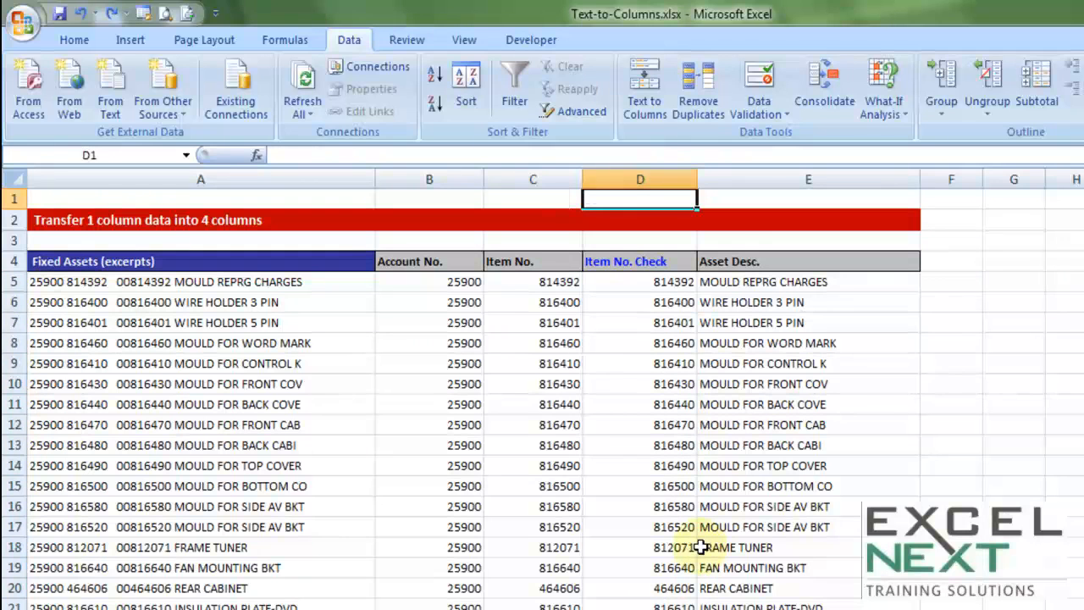
pyautogui.hotkey('ctrl', 'z')
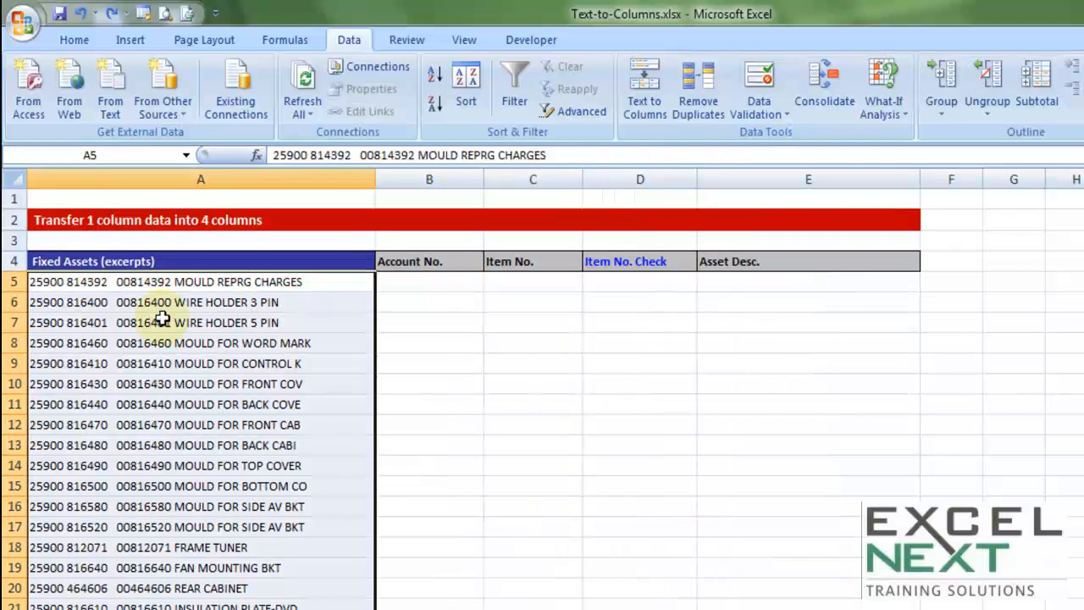
# Step: Start a fixed-width Text to Columns on column A's entries, keeping the default break lines
pyautogui.click(172, 283)
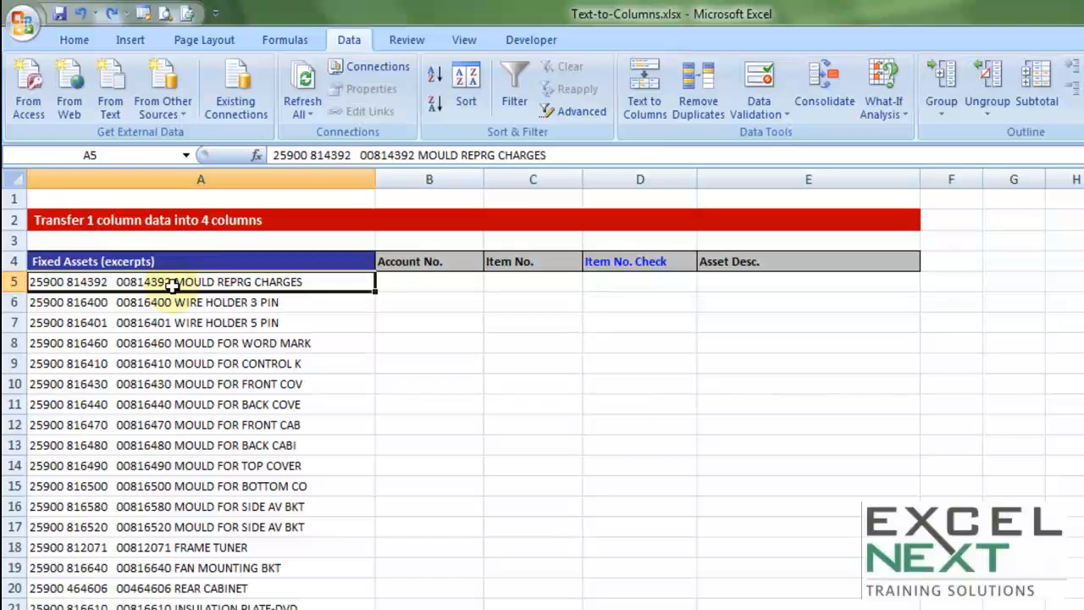
pyautogui.hotkey('ctrl', 'shift', 'Down')
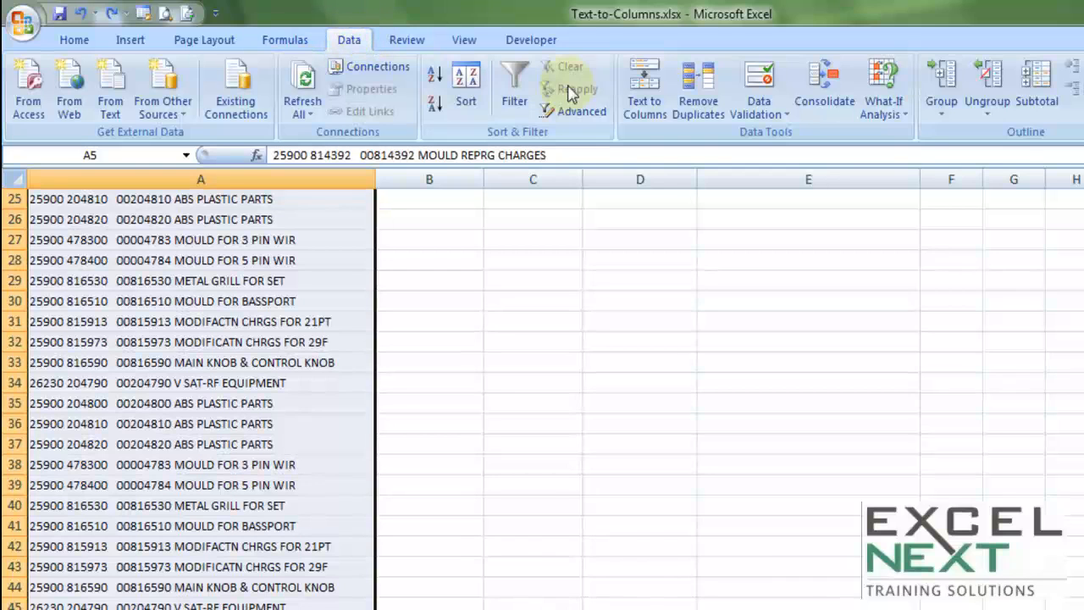
pyautogui.click(646, 110)
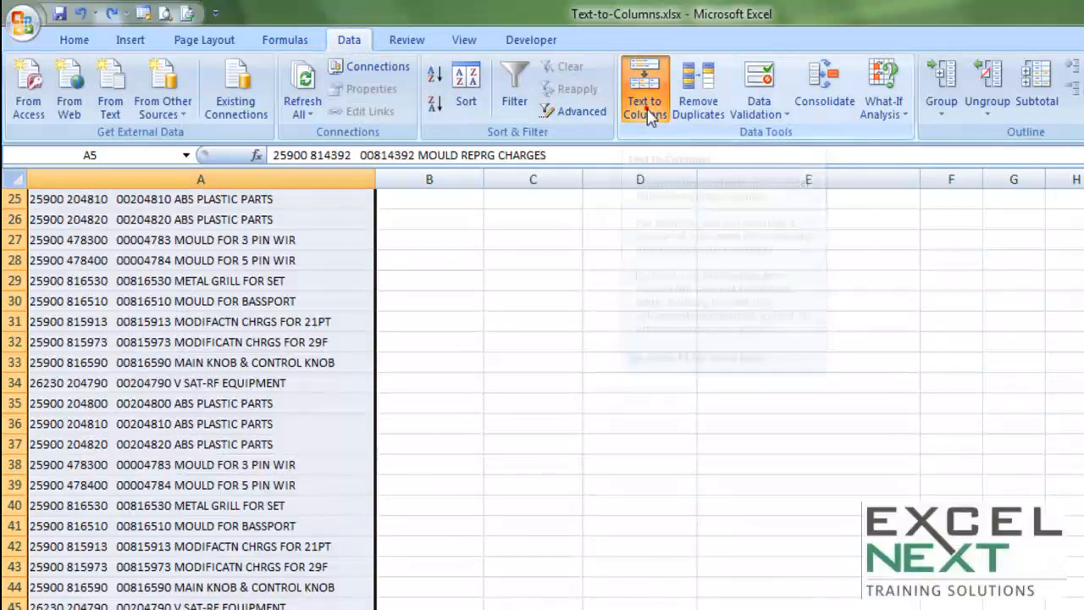
pyautogui.click(289, 268)
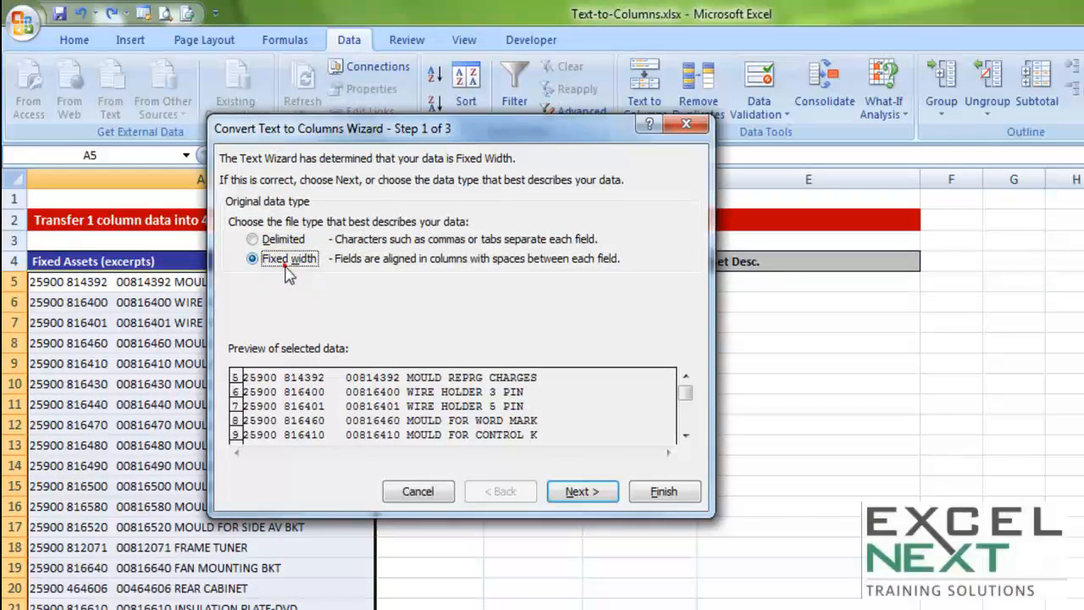
pyautogui.click(575, 494)
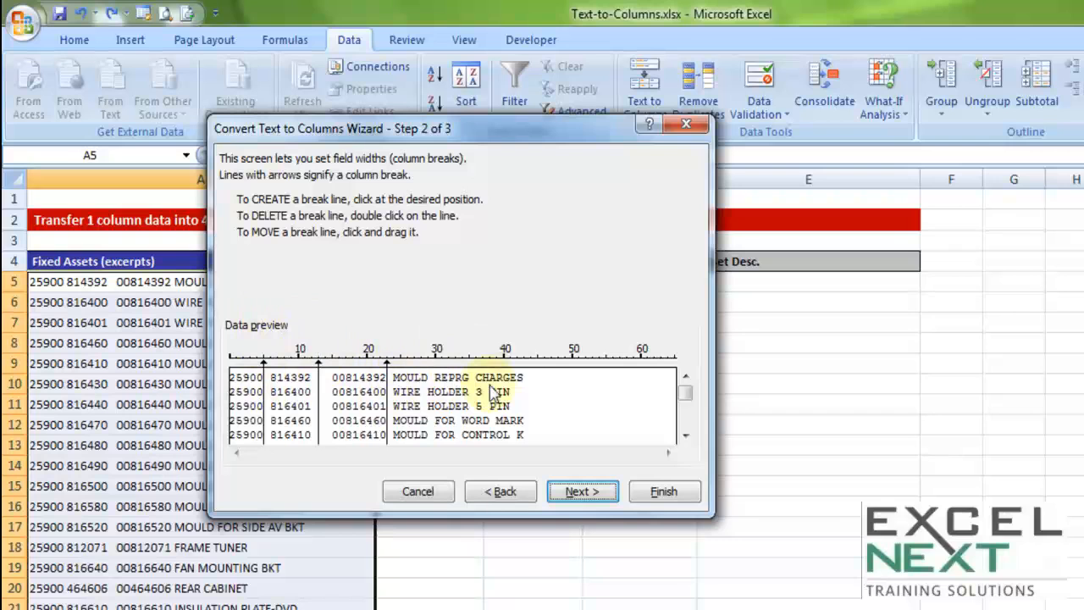
pyautogui.click(583, 493)
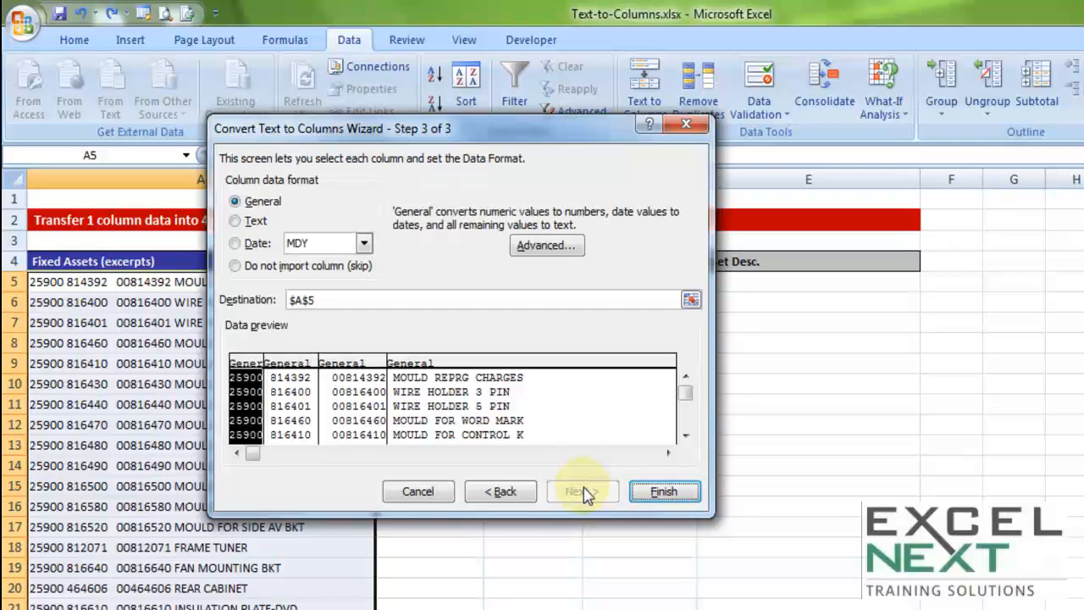
# Step: Format the third column as Text and send the output to B5 to finish the conversion
pyautogui.click(341, 370)
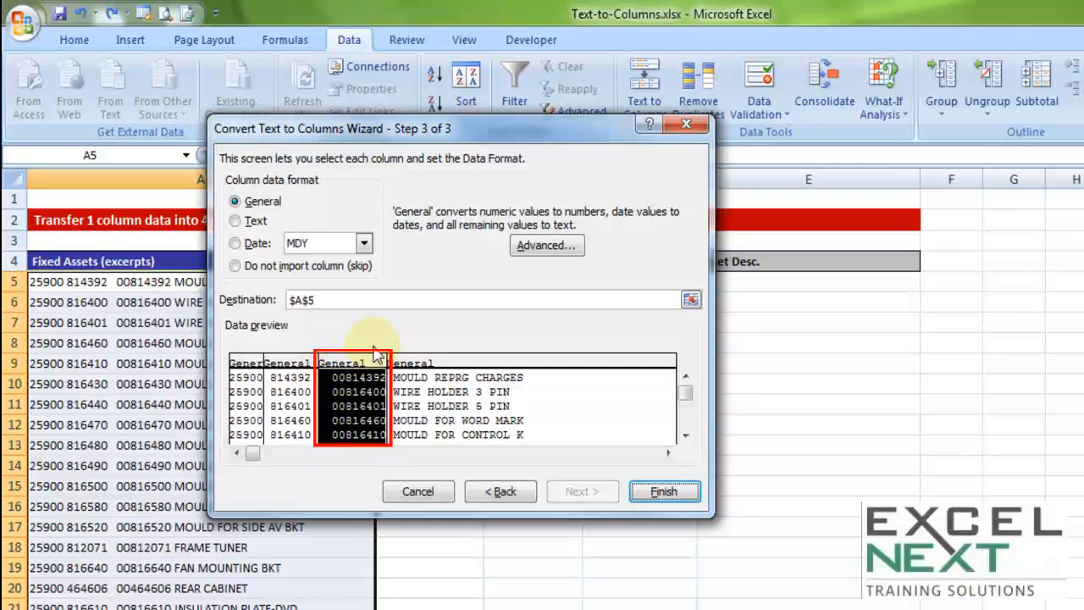
pyautogui.click(241, 221)
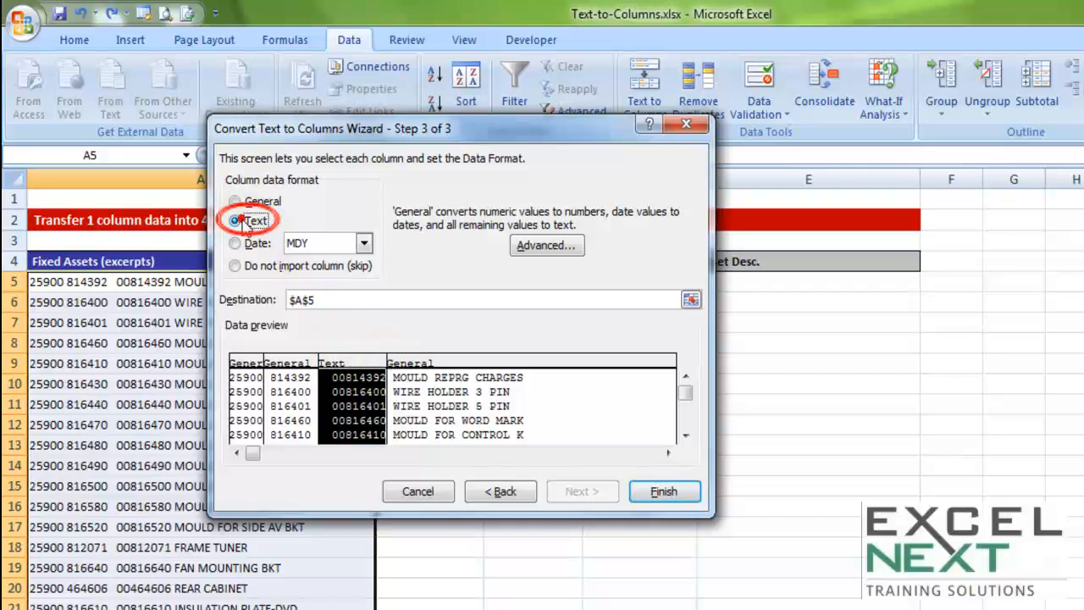
pyautogui.doubleClick(328, 300)
pyautogui.press('Delete')
pyautogui.moveTo(405, 139); pyautogui.dragTo(256, 83)
pyautogui.click(423, 280)
pyautogui.click(541, 441)
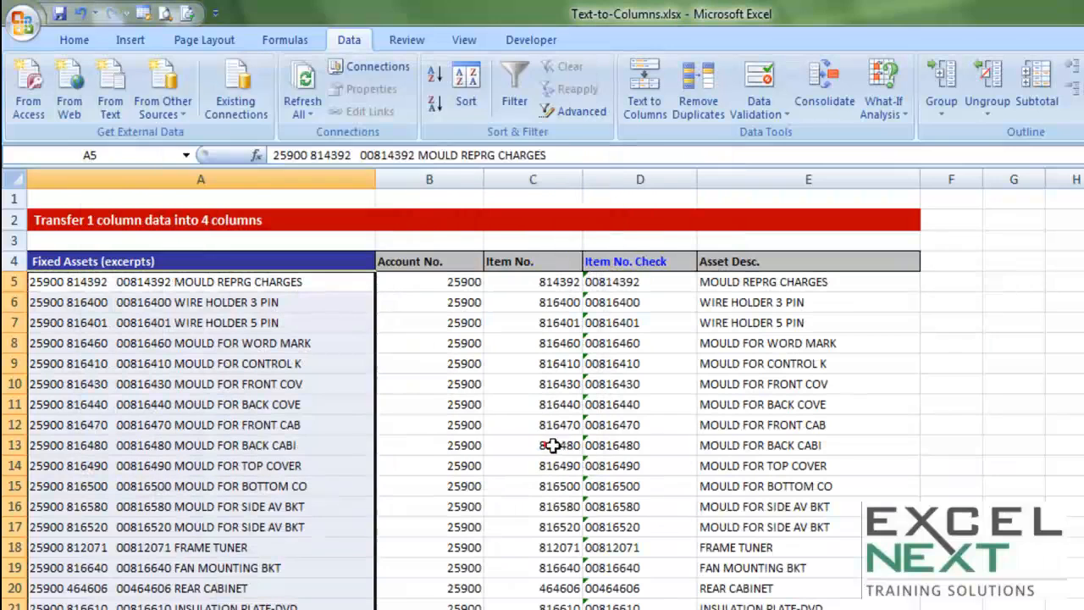
# Step: Examine the leading-zero values in the Item No. Check column
pyautogui.moveTo(611, 281); pyautogui.dragTo(626, 608)
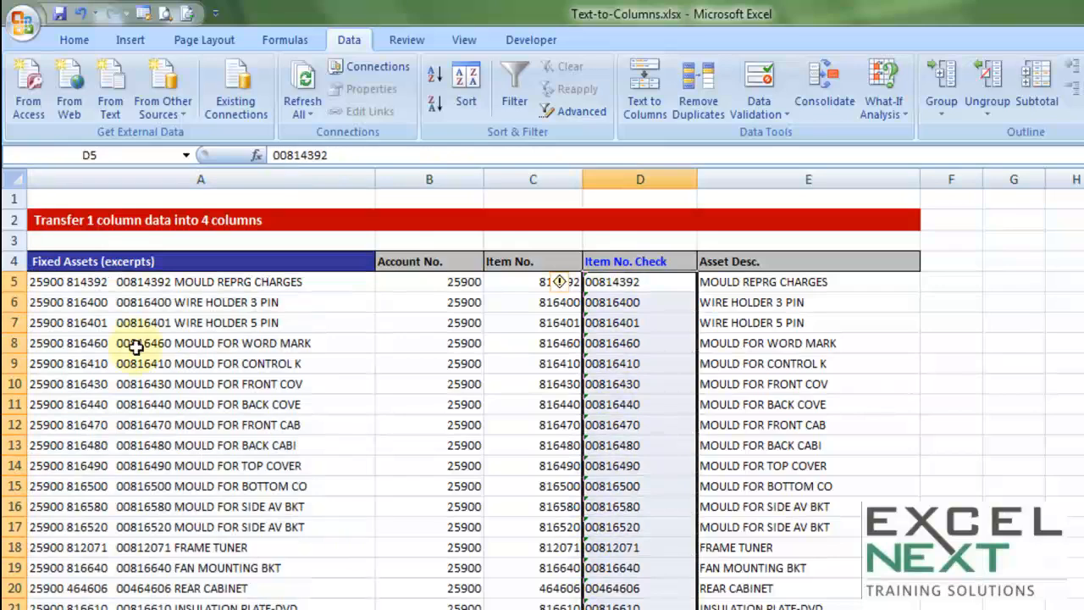
pyautogui.scroll(-1, 609, 361)
pyautogui.scroll(-4, 609, 361)
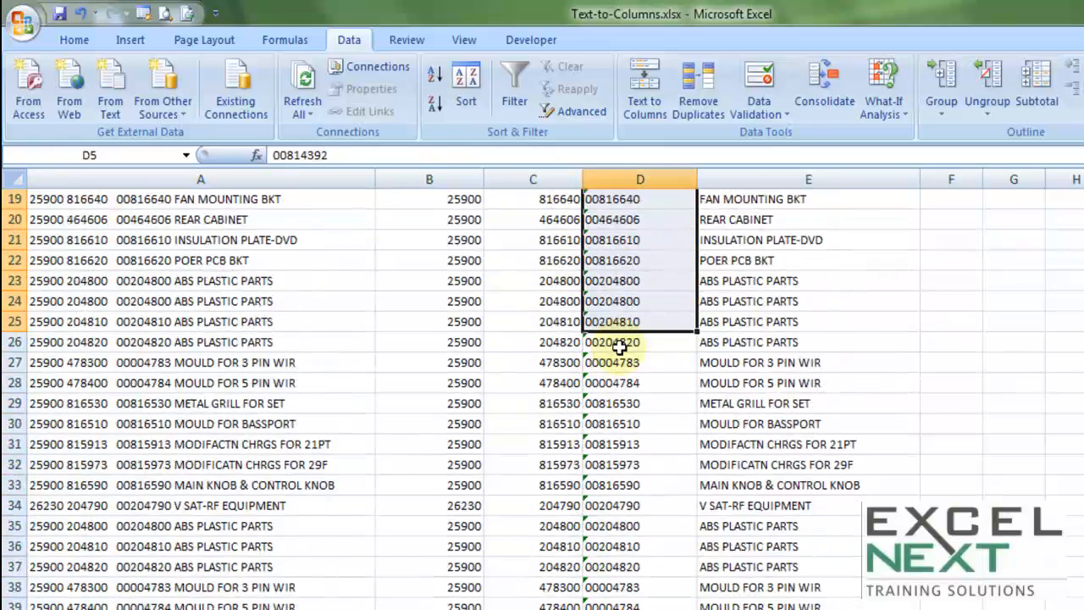
pyautogui.scroll(6, 621, 345)
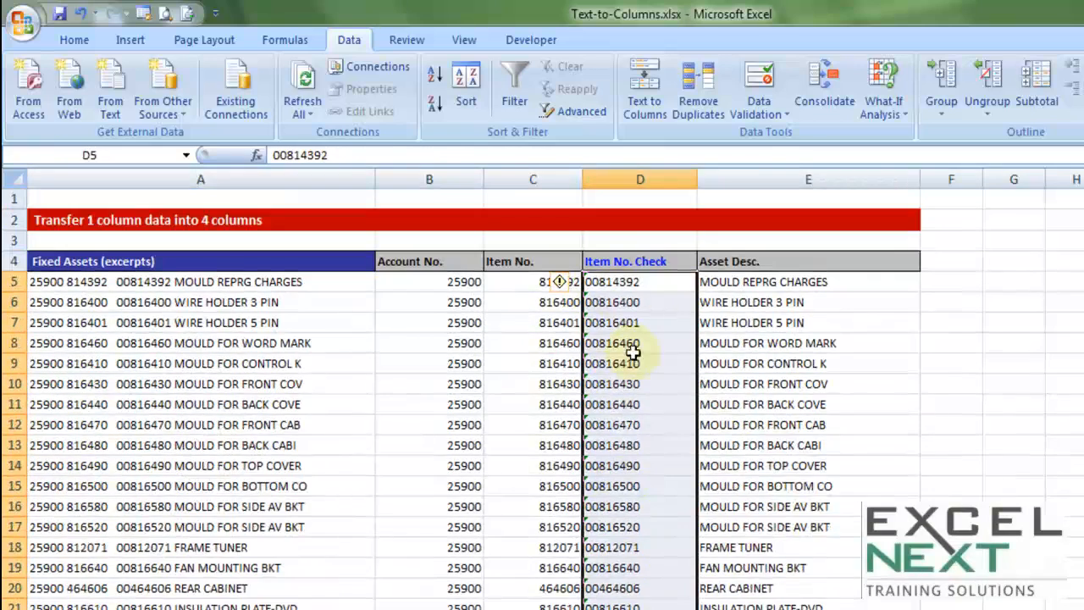
pyautogui.click(660, 347)
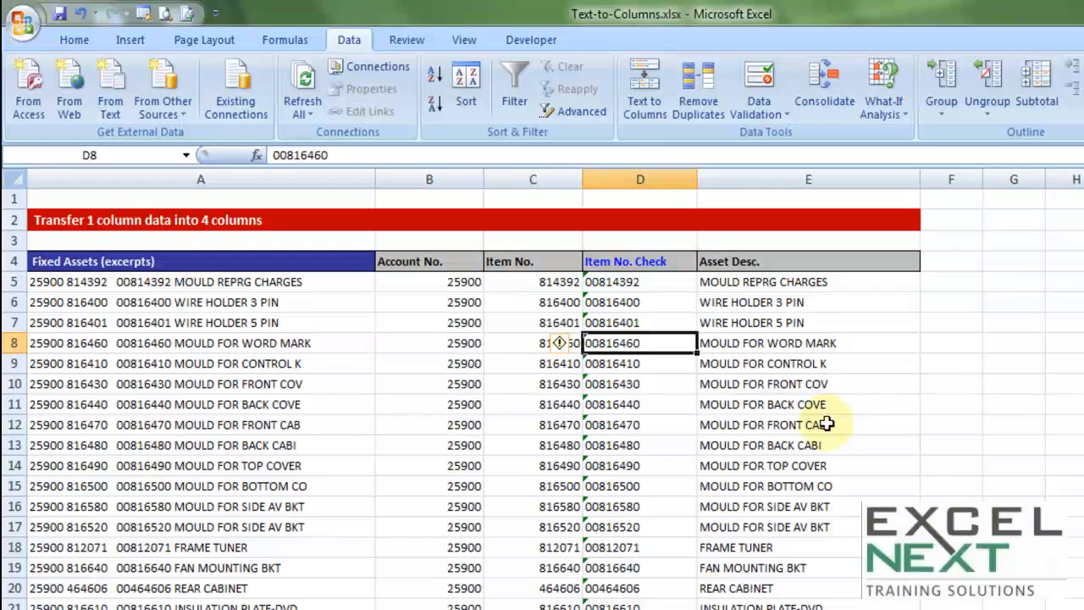
pyautogui.moveTo(644, 284); pyautogui.dragTo(648, 586)
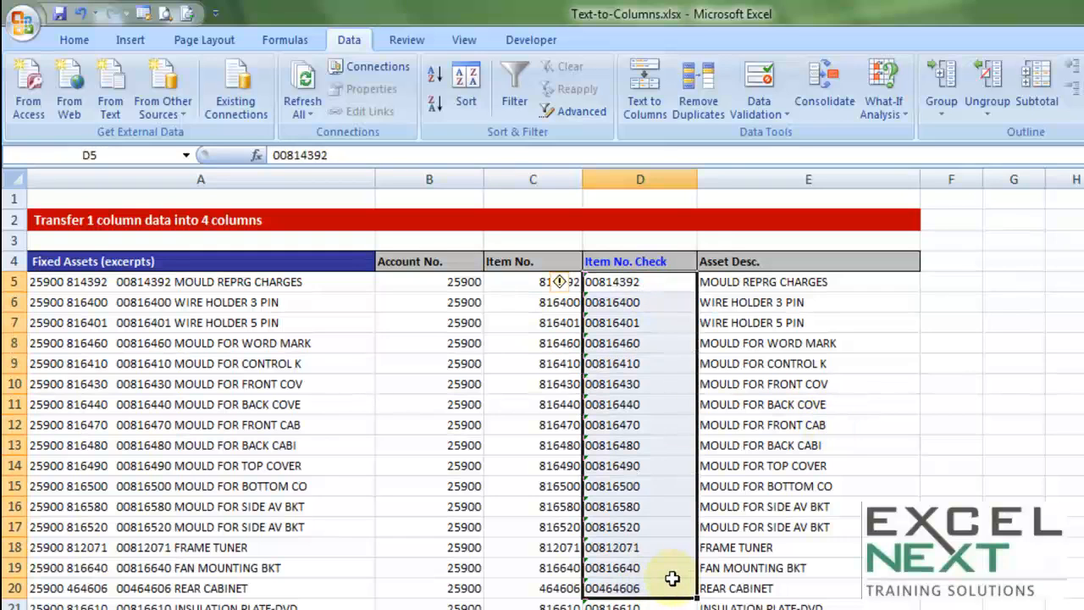